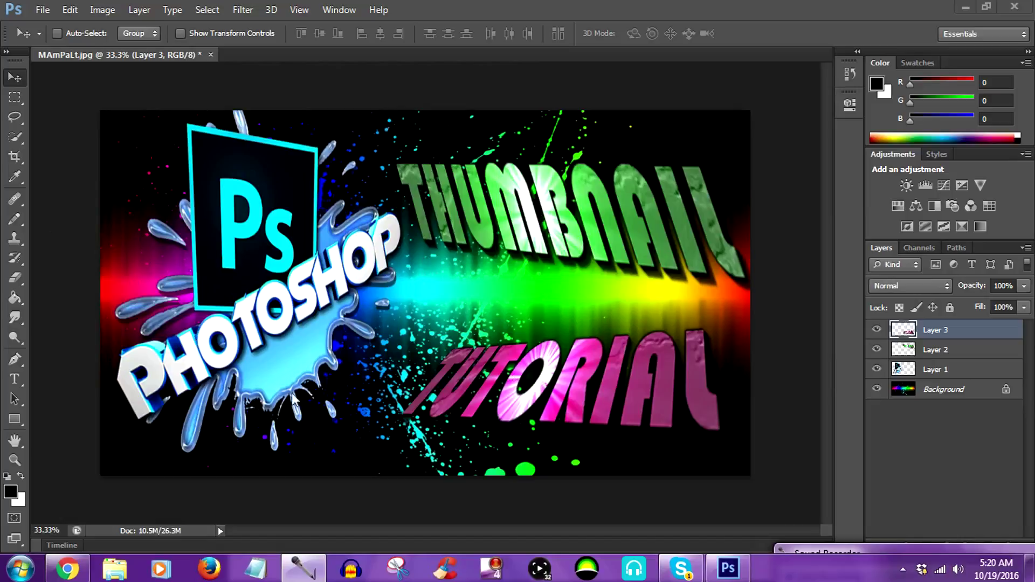
# Switch to Chrome and examine the rainbow paint-splatter wallpaper previewed in the Cool backgrounds image results
pyautogui.click(67, 568)
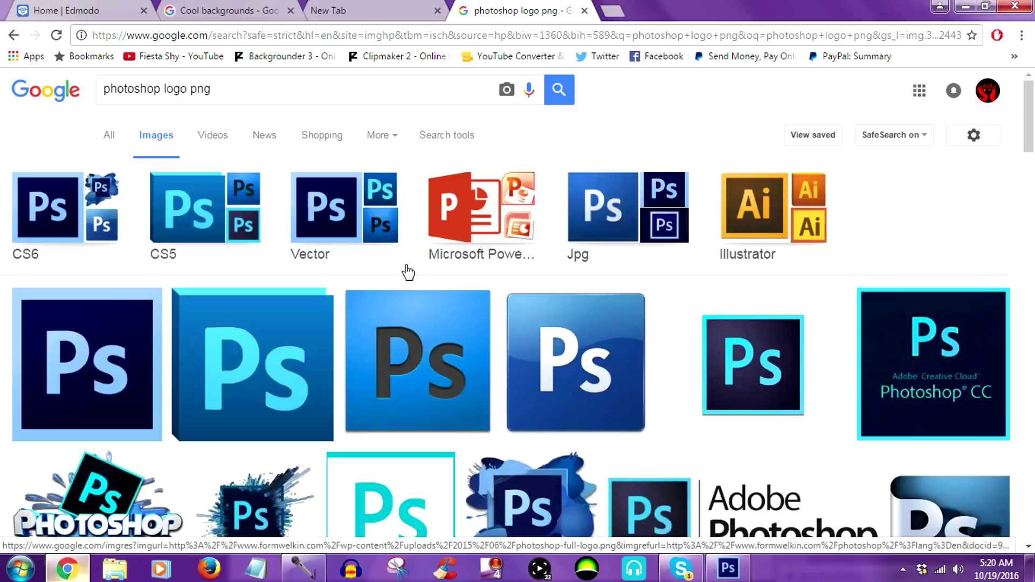
pyautogui.click(235, 14)
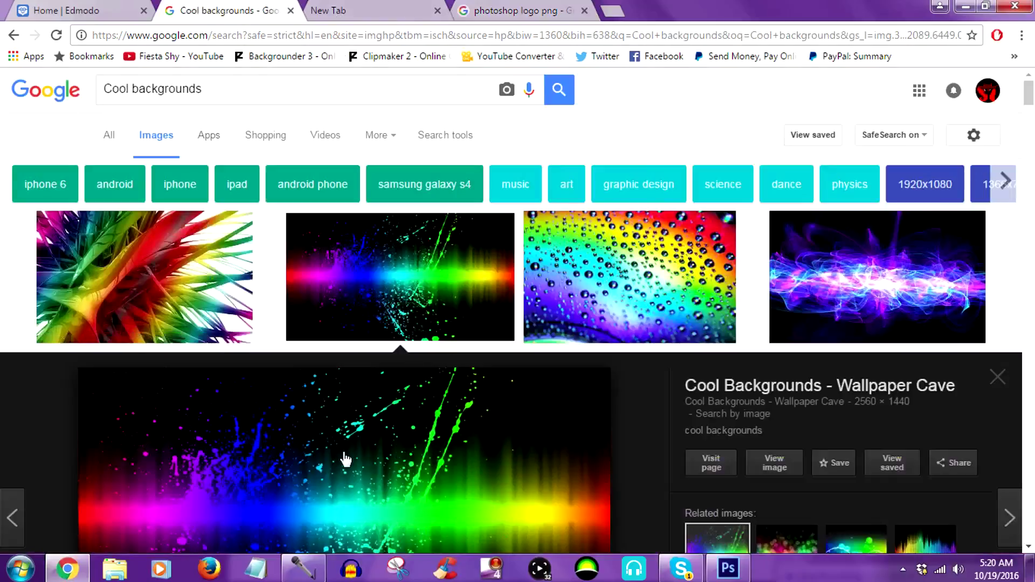
pyautogui.scroll(-3, 345, 458)
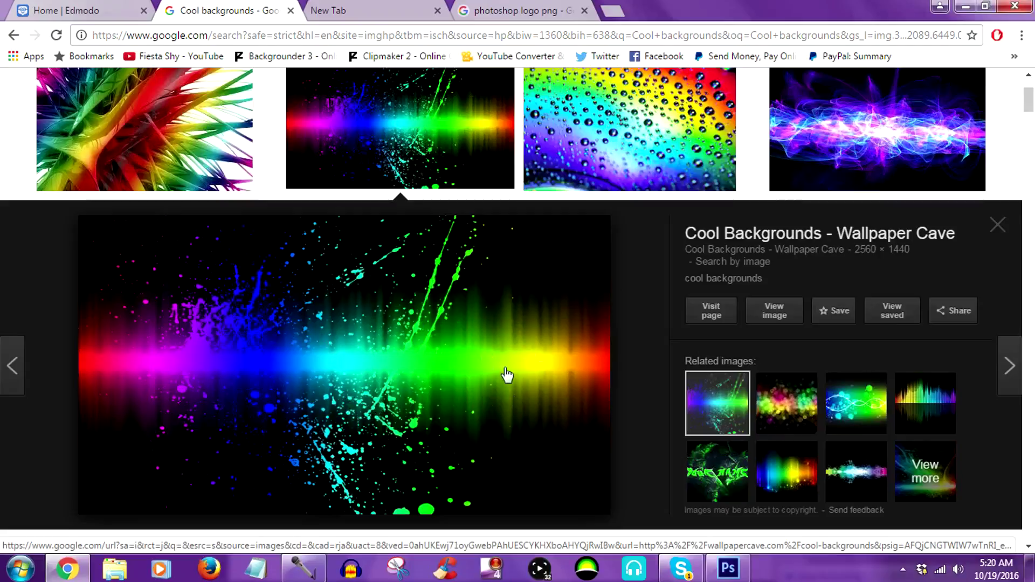
pyautogui.scroll(-3, 506, 374)
pyautogui.scroll(3, 506, 372)
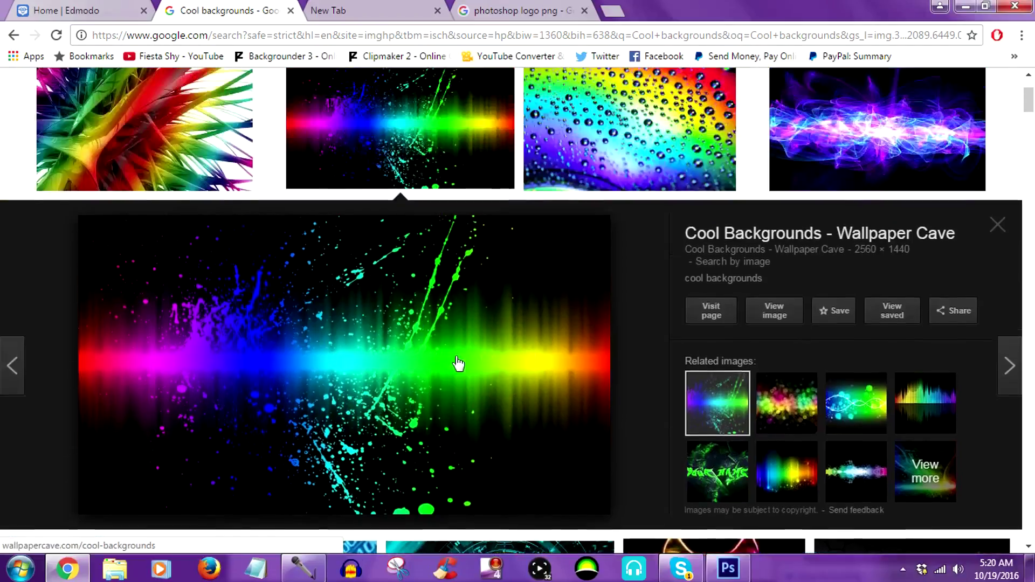
pyautogui.scroll(3, 526, 353)
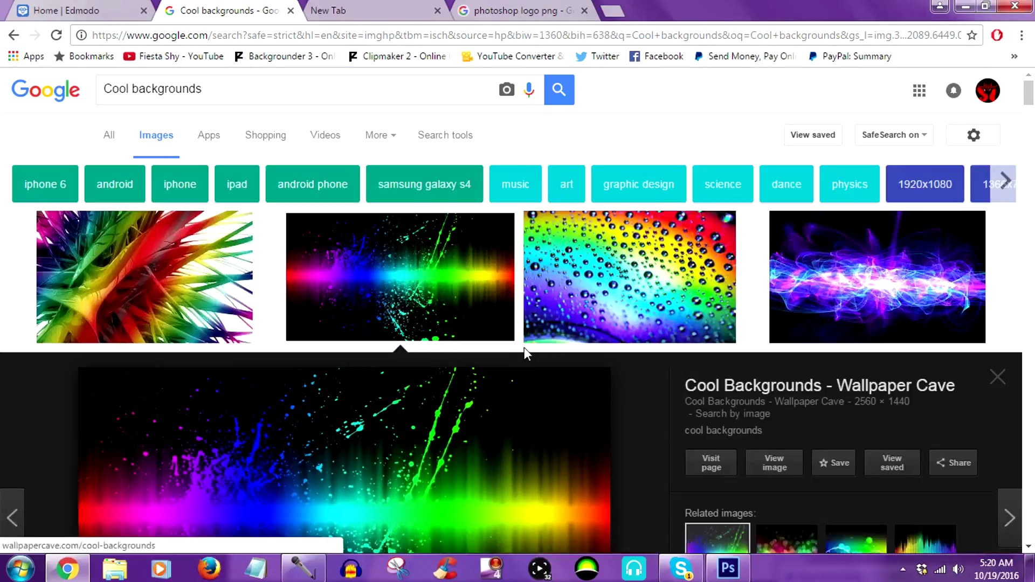
pyautogui.scroll(-3, 524, 350)
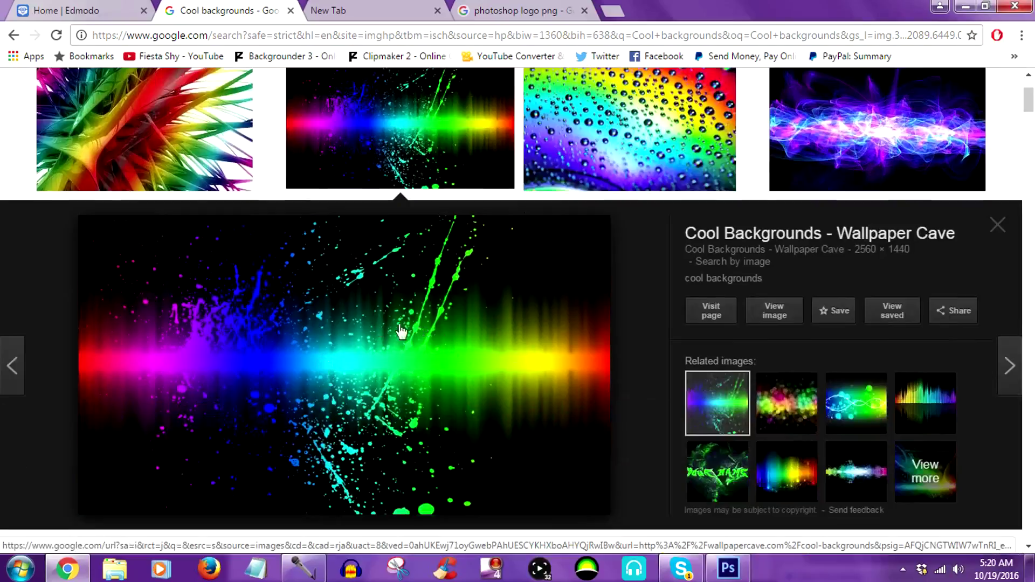
pyautogui.scroll(-1, 464, 334)
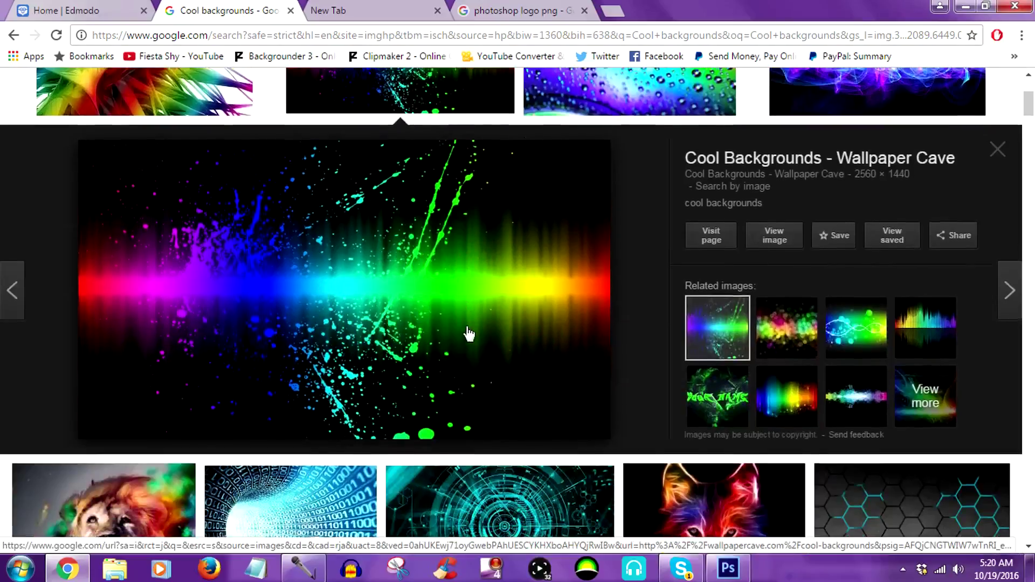
pyautogui.scroll(3, 469, 332)
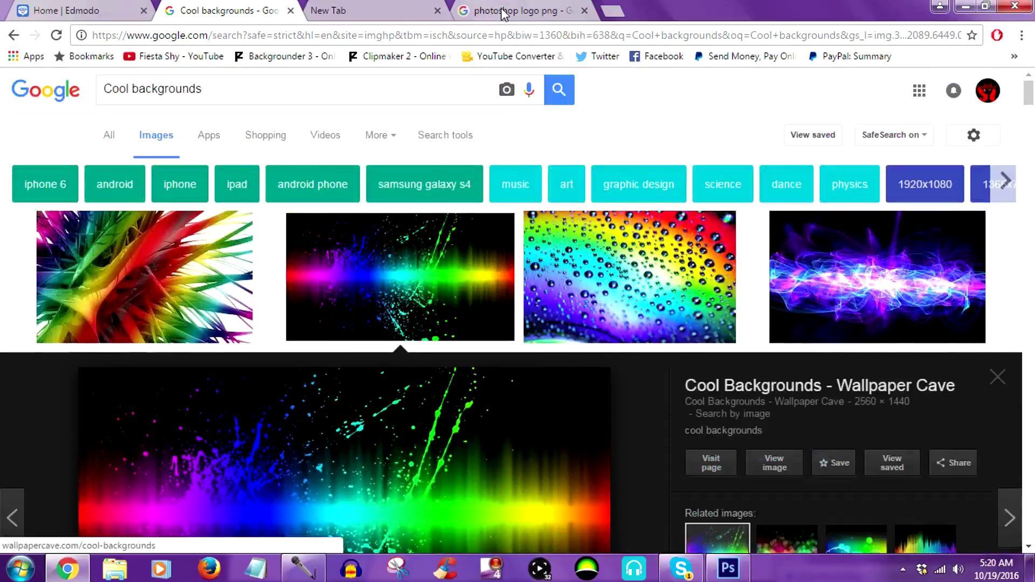
# Preview the Photoshop logo with the blue water splash in the photoshop logo png image results and examine it
pyautogui.click(502, 12)
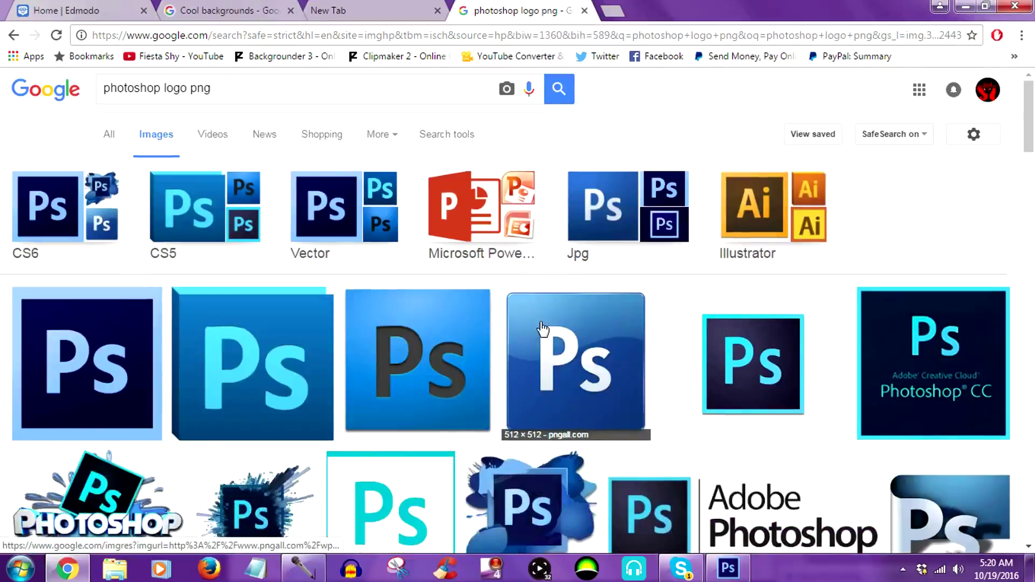
pyautogui.click(97, 496)
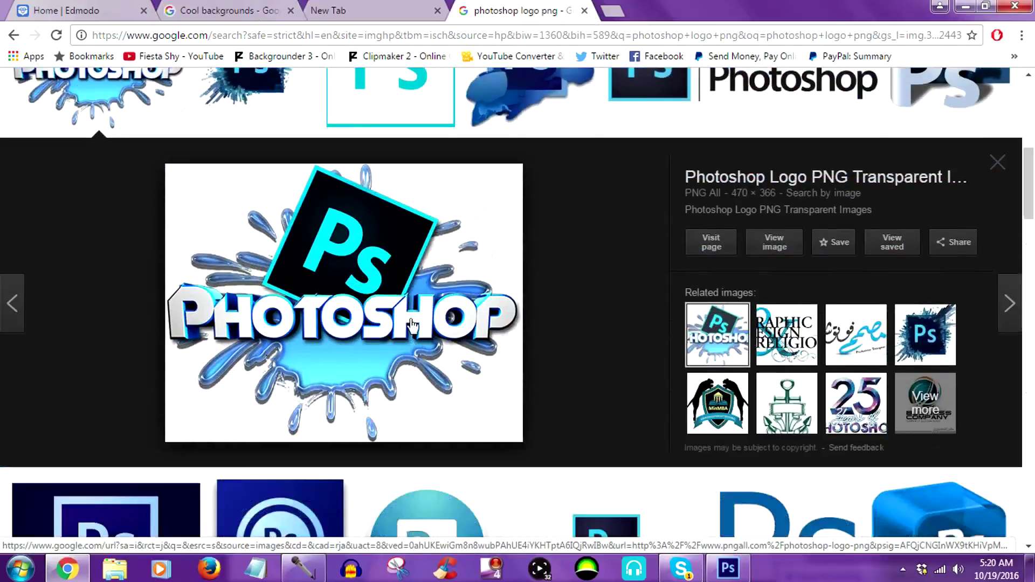
pyautogui.scroll(6, 413, 326)
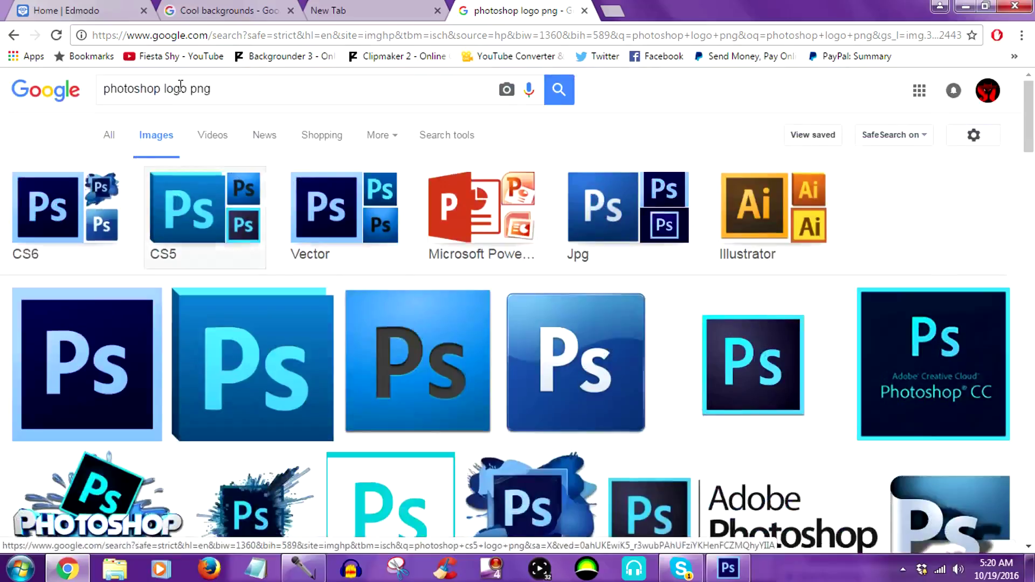
pyautogui.scroll(-4, 339, 286)
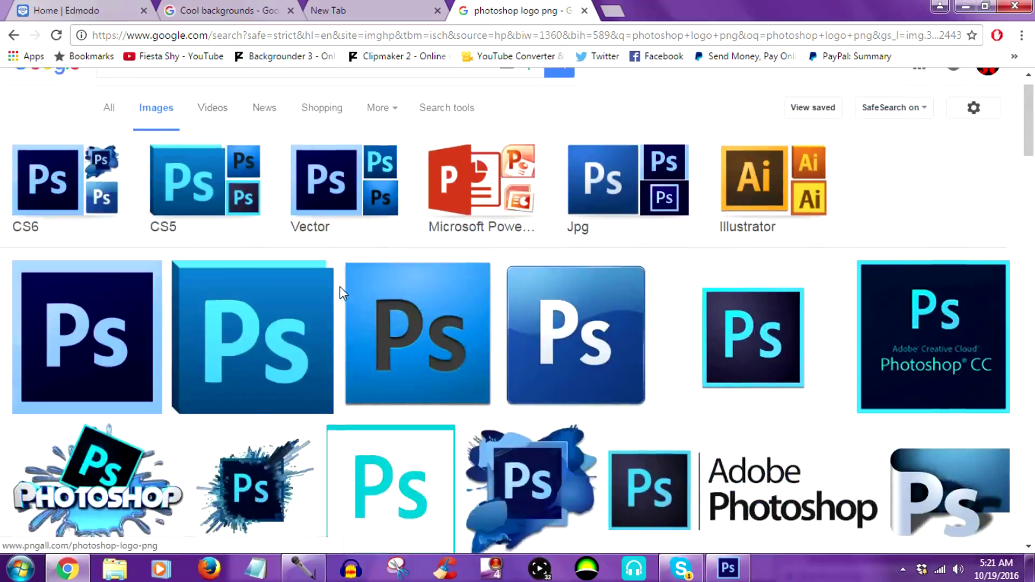
pyautogui.scroll(-1, 340, 295)
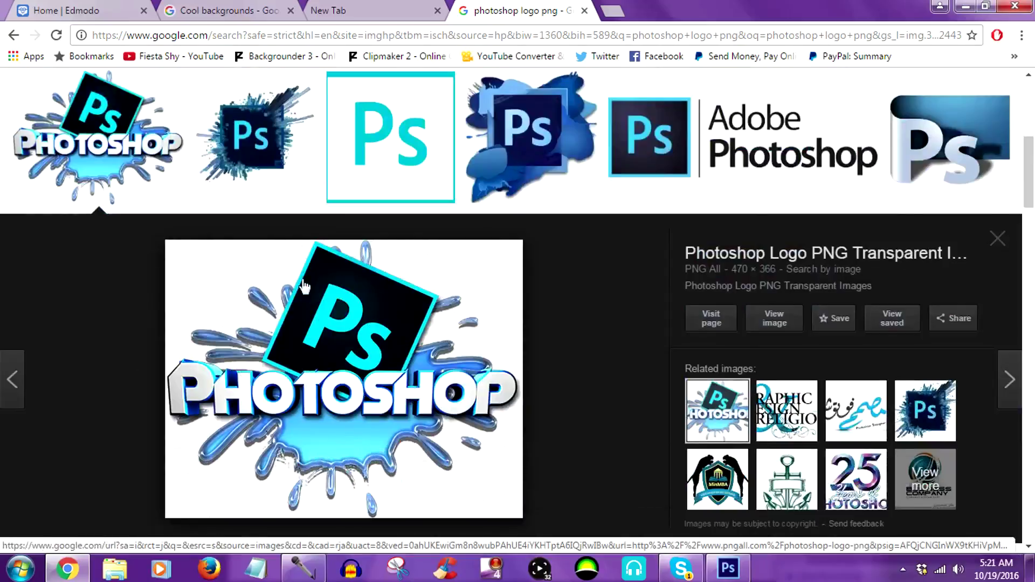
pyautogui.scroll(-1, 326, 391)
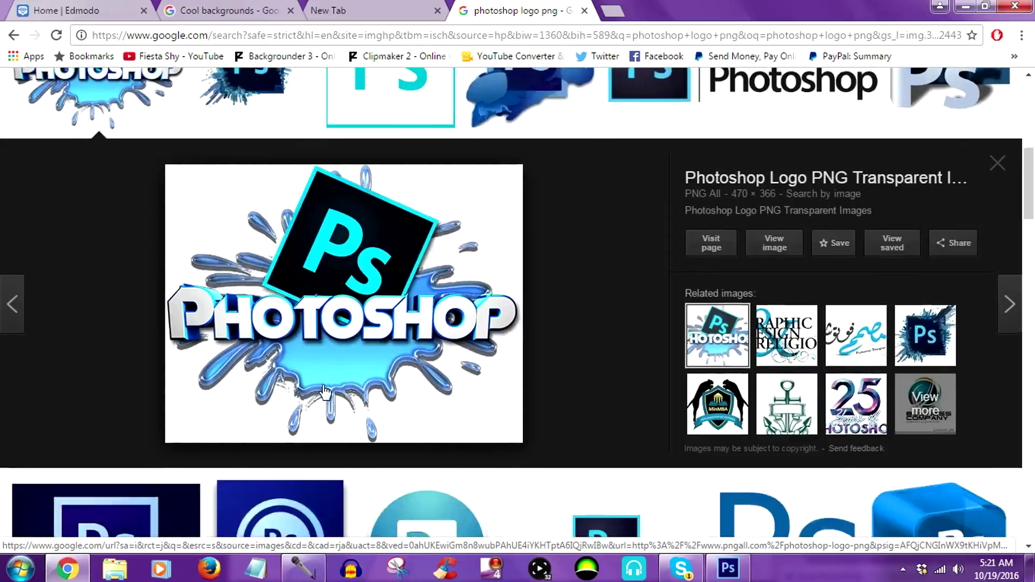
pyautogui.scroll(6, 325, 394)
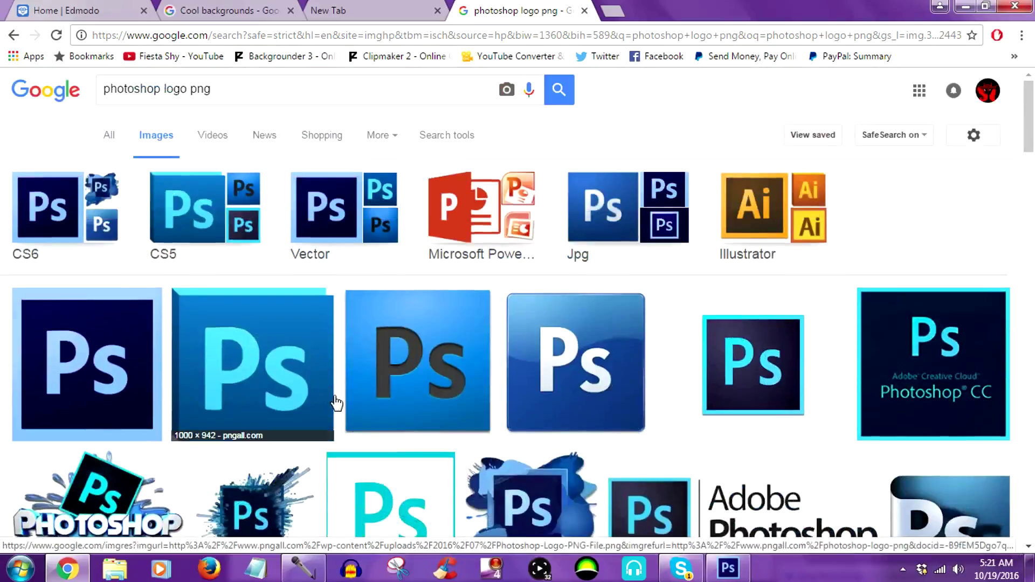
pyautogui.click(108, 496)
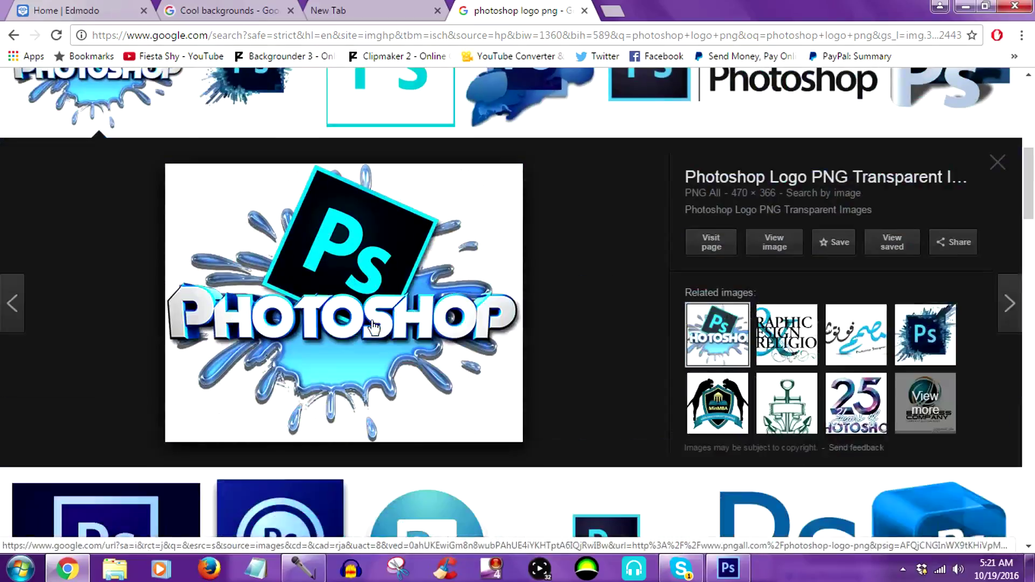
pyautogui.scroll(7, 350, 335)
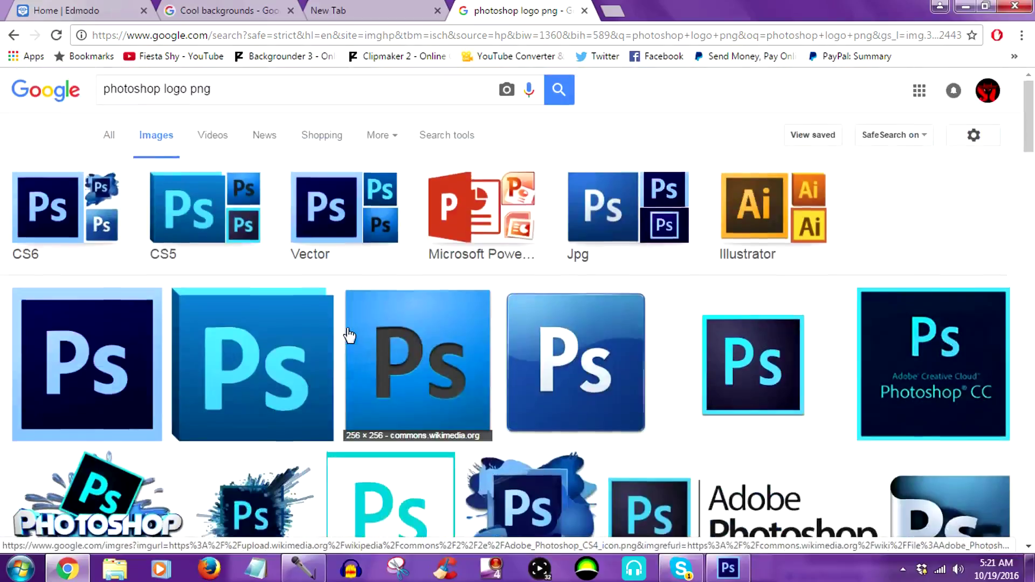
pyautogui.scroll(-7, 350, 334)
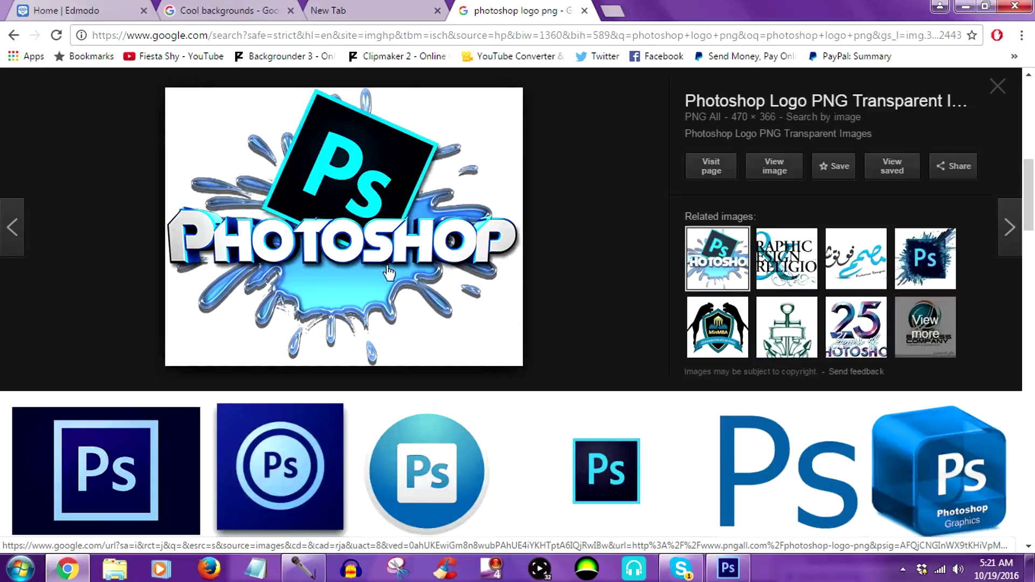
pyautogui.scroll(8, 388, 273)
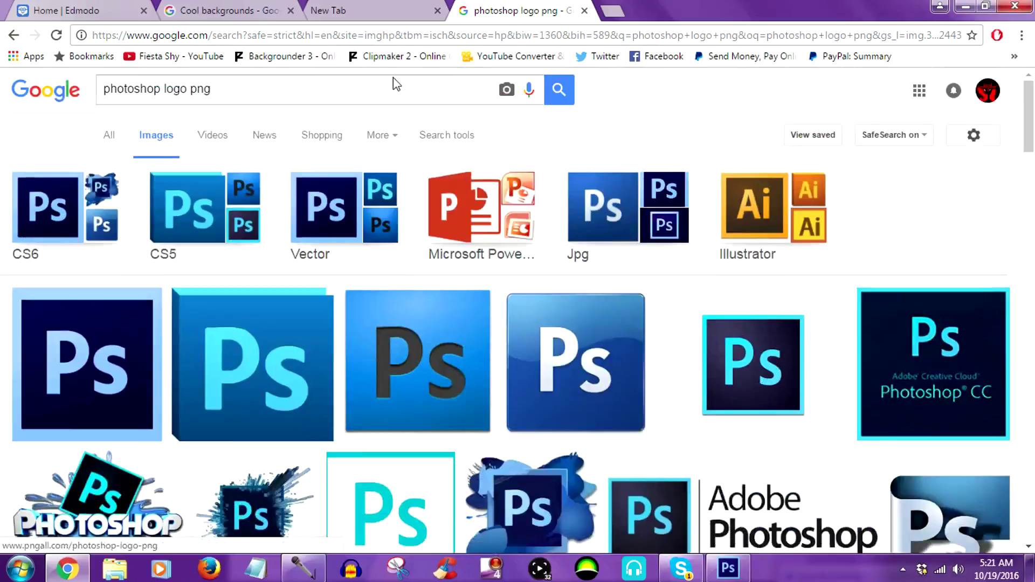
# Search Google for "cool text" and open the Cool Text: Logo and Graphics Generator site
pyautogui.click(360, 7)
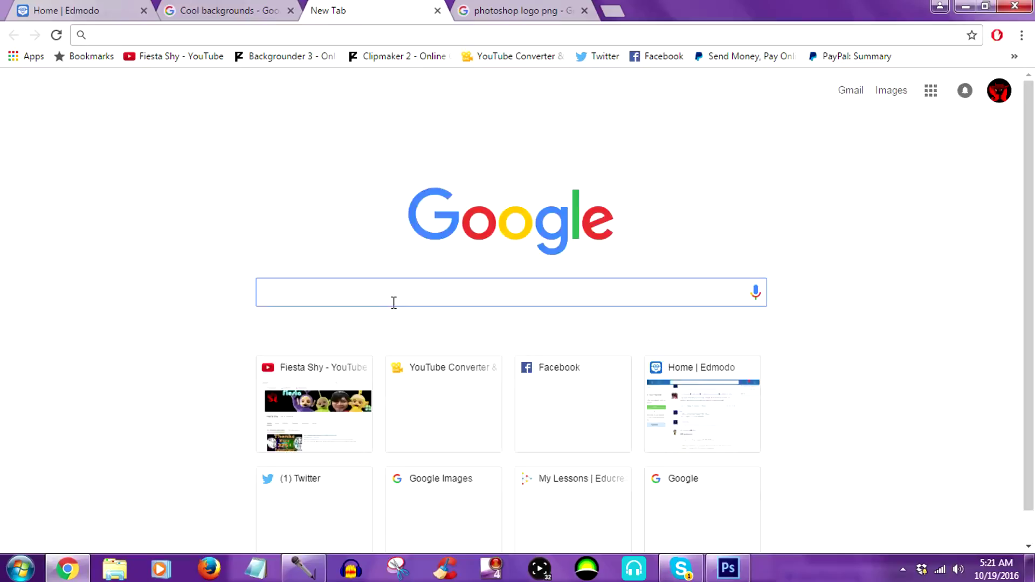
pyautogui.write('cool text')
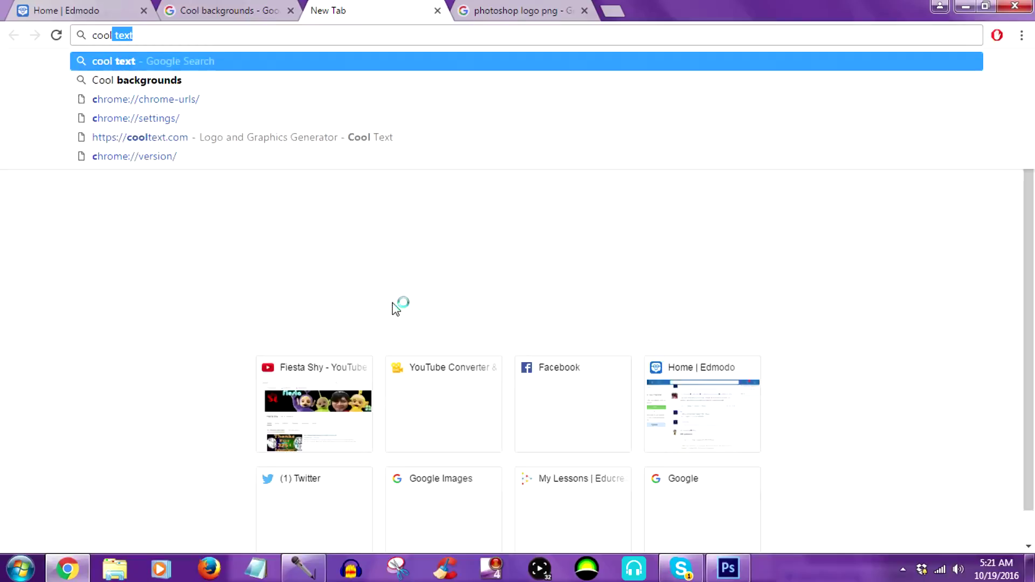
pyautogui.press('Return')
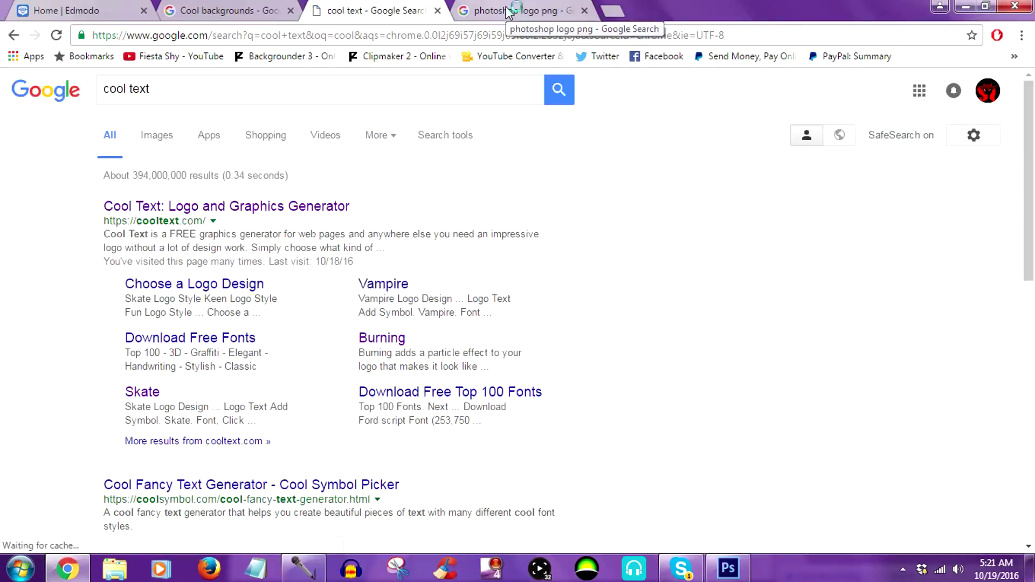
pyautogui.click(222, 209)
# Browse the Cool Text logo styles and open the Starburst logo design
pyautogui.scroll(-7, 517, 339)
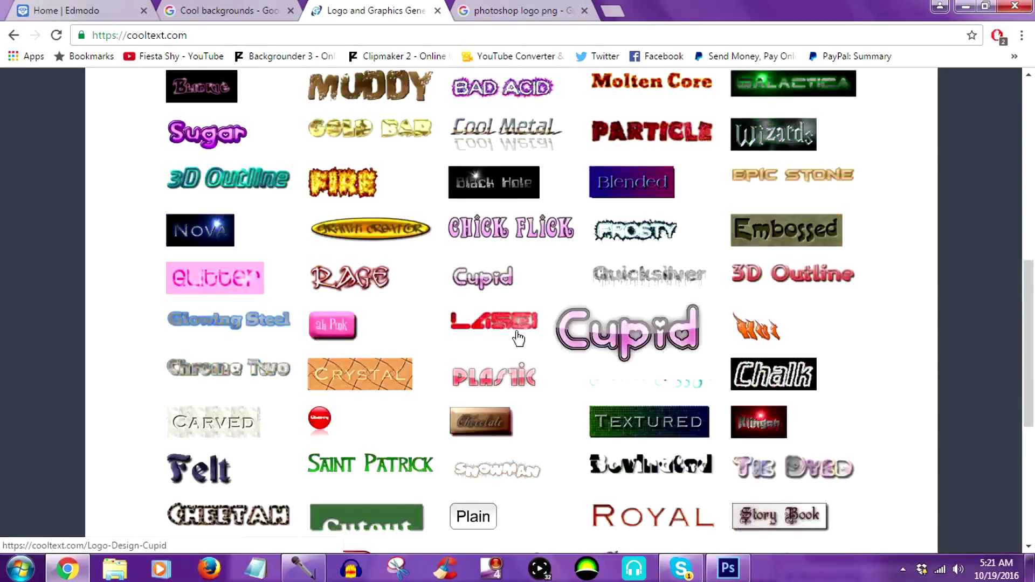
pyautogui.scroll(-1, 515, 331)
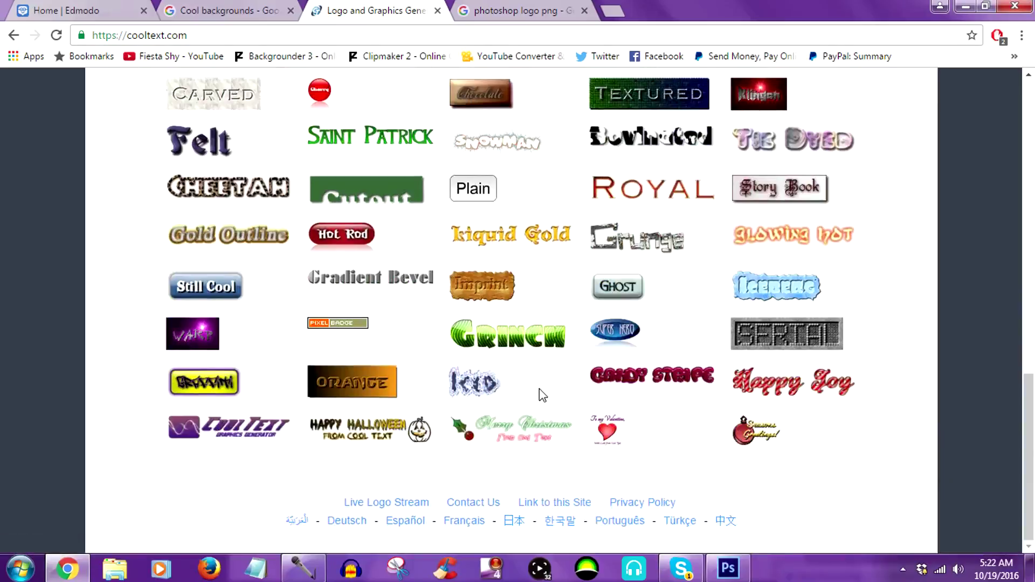
pyautogui.scroll(1, 540, 395)
pyautogui.scroll(1, 538, 389)
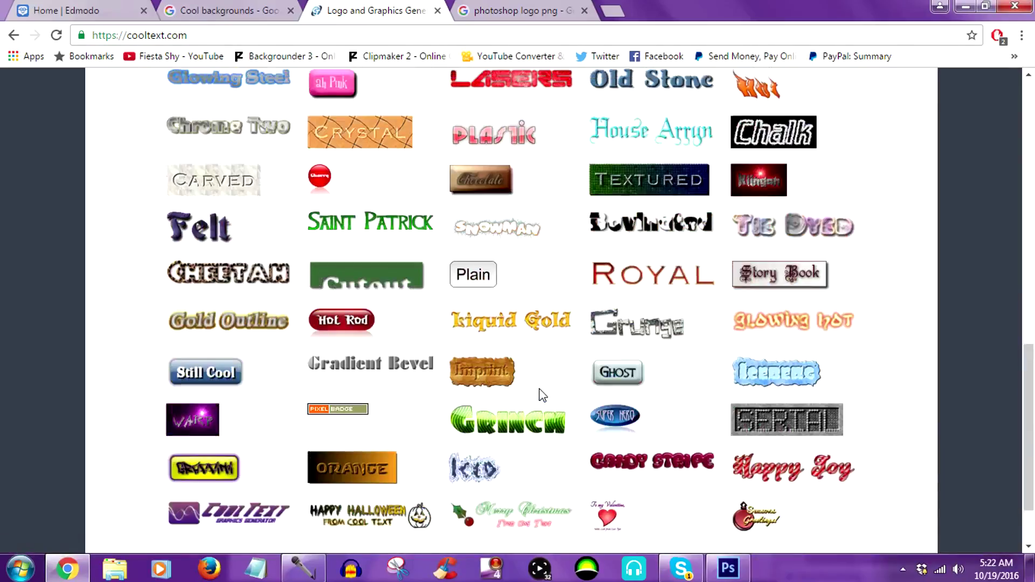
pyautogui.scroll(1, 540, 394)
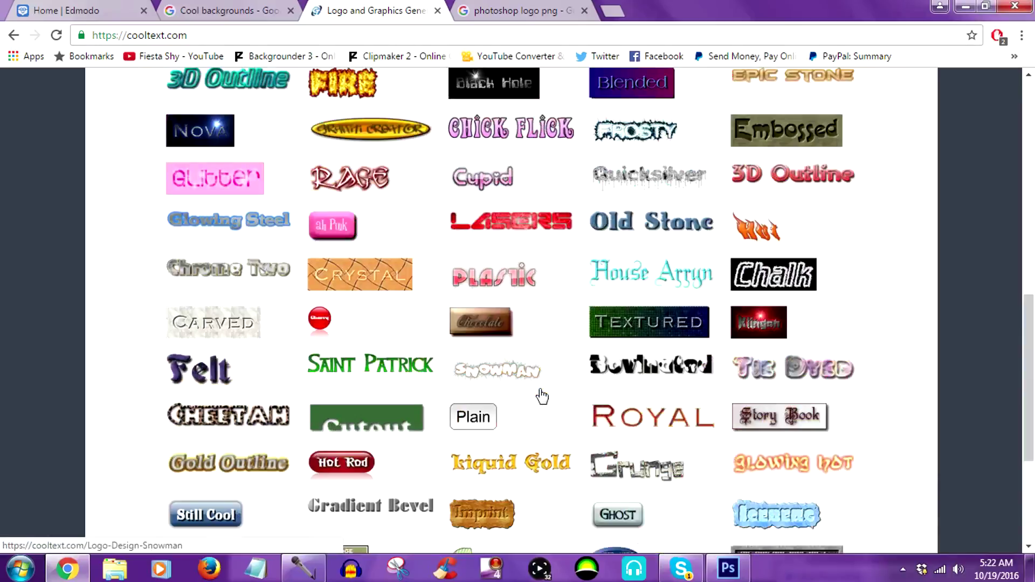
pyautogui.moveTo(542, 396)
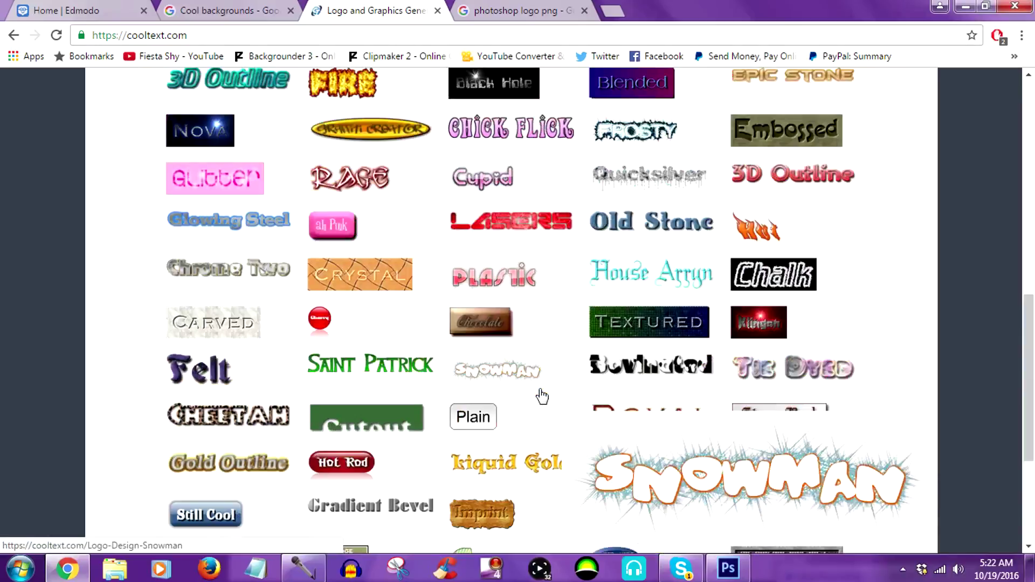
pyautogui.scroll(1, 541, 396)
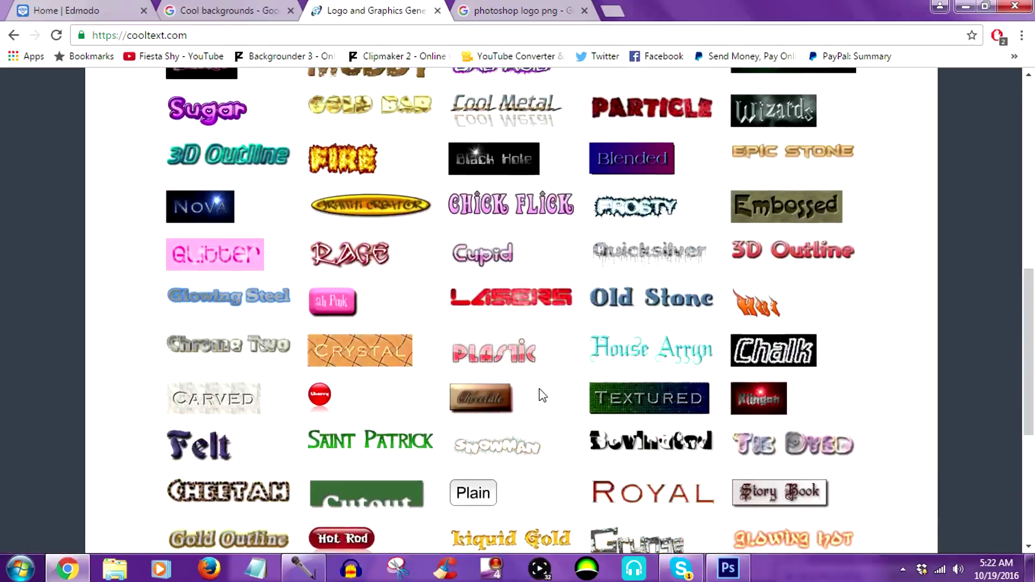
pyautogui.scroll(2, 539, 390)
pyautogui.scroll(3, 539, 390)
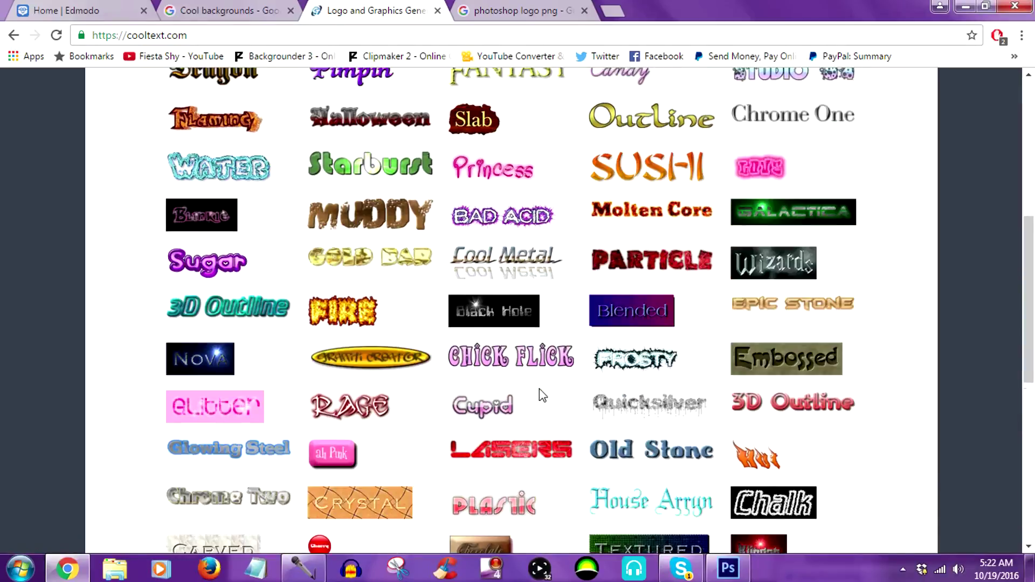
pyautogui.moveTo(375, 318)
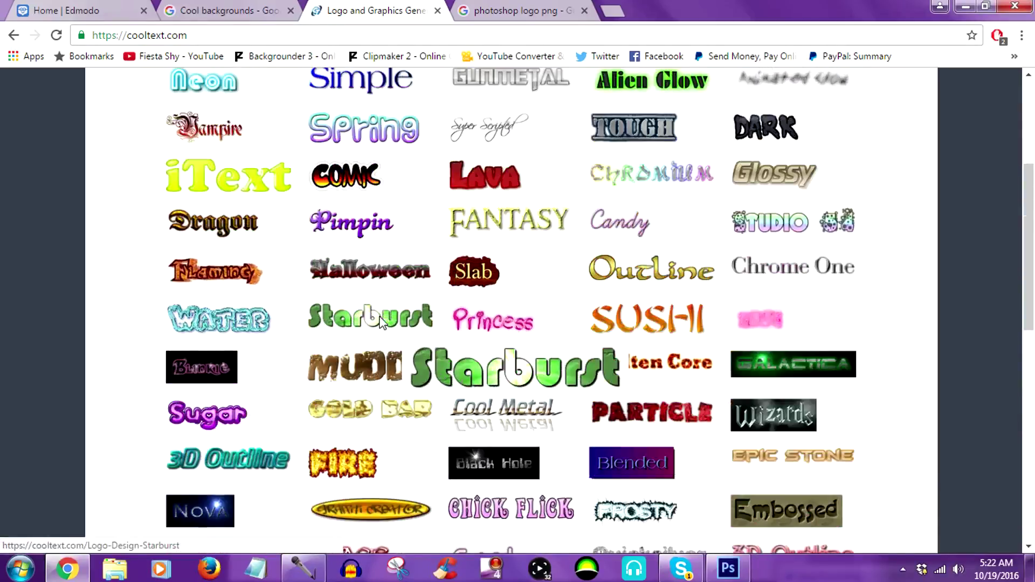
pyautogui.click(383, 322)
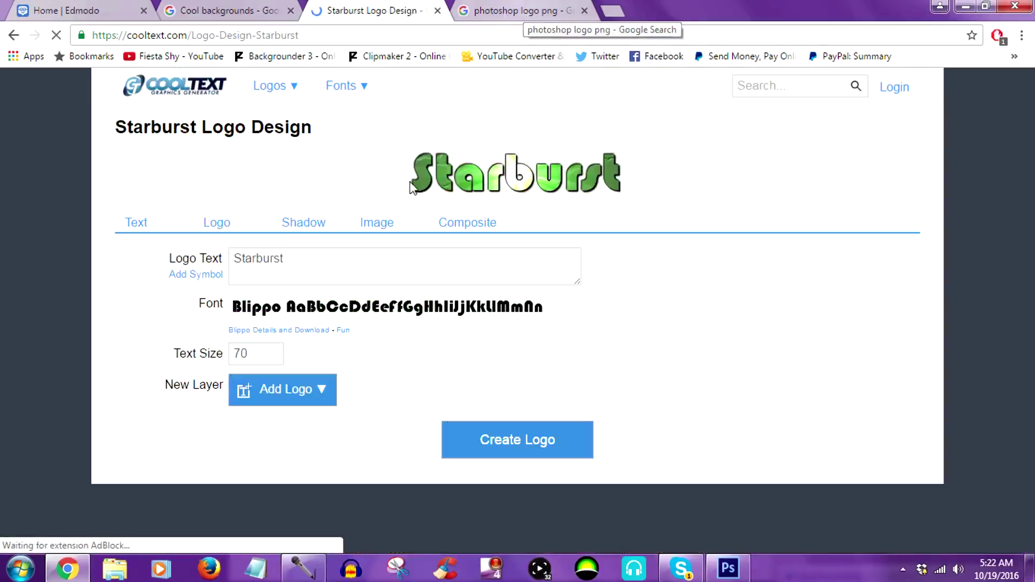
# Switch to Photoshop to look at the lettering in the example thumbnail, and return to the Starburst page in Chrome
pyautogui.click(728, 568)
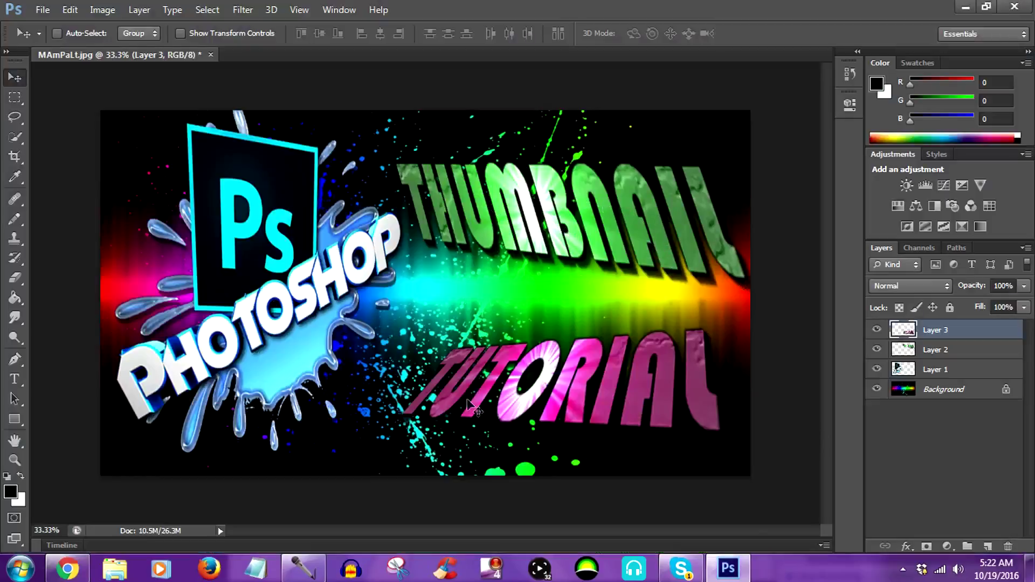
pyautogui.click(714, 571)
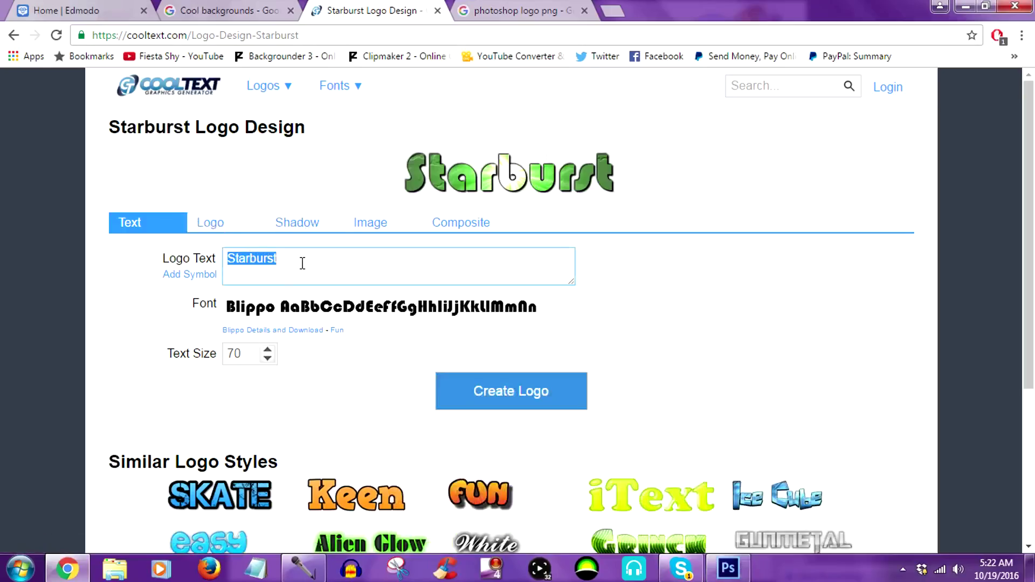
# Replace the Starburst logo text with "I LIKE THE BUTT SECVH"
pyautogui.press('BackSpace')
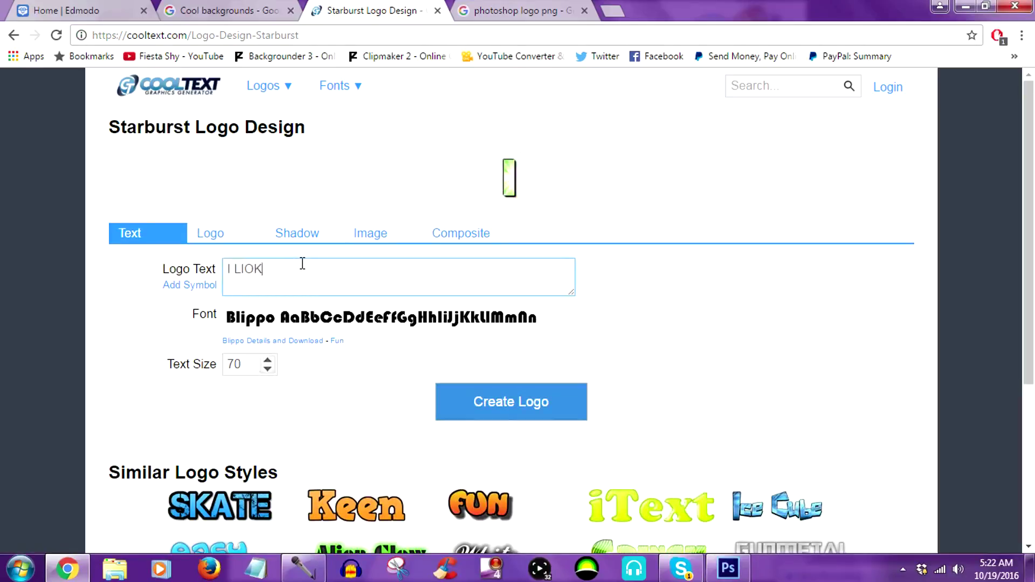
pyautogui.press('BackSpace')
pyautogui.press('BackSpace')
pyautogui.press('BackSpace')
pyautogui.press('BackSpace')
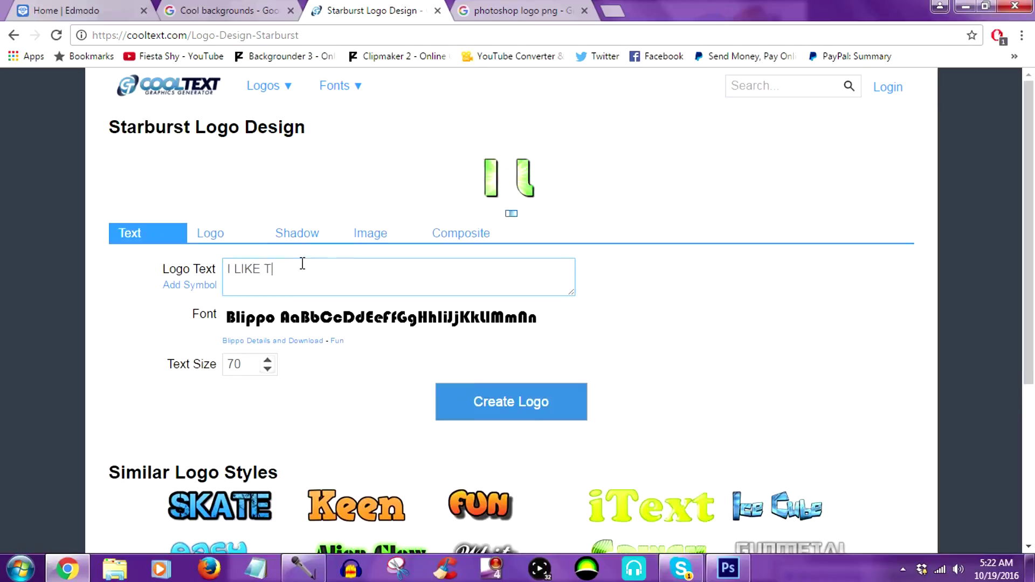
pyautogui.write('IKE THE BUTT SECVH')
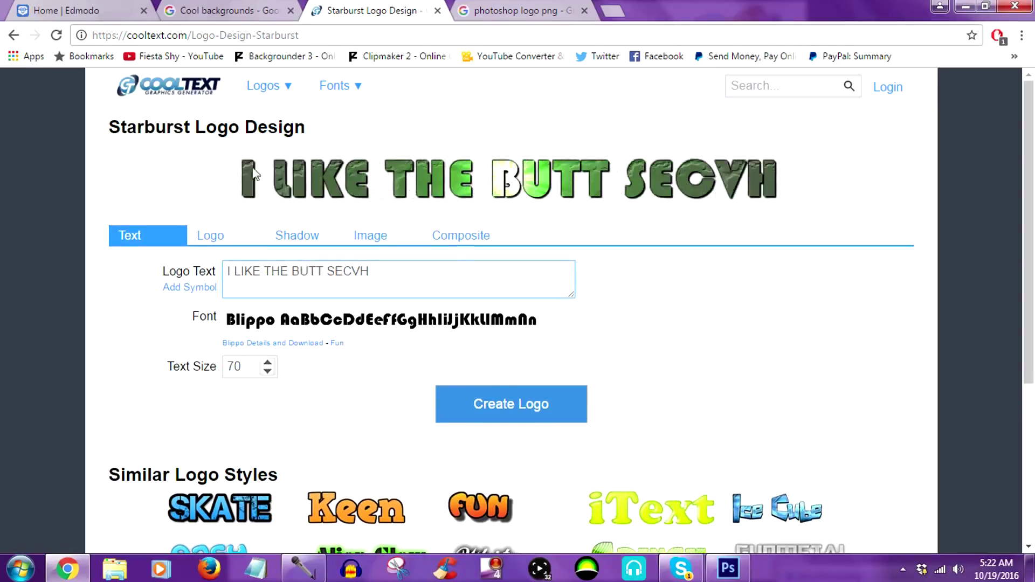
# Change the logo's burst color to the blue #0910E6
pyautogui.click(209, 235)
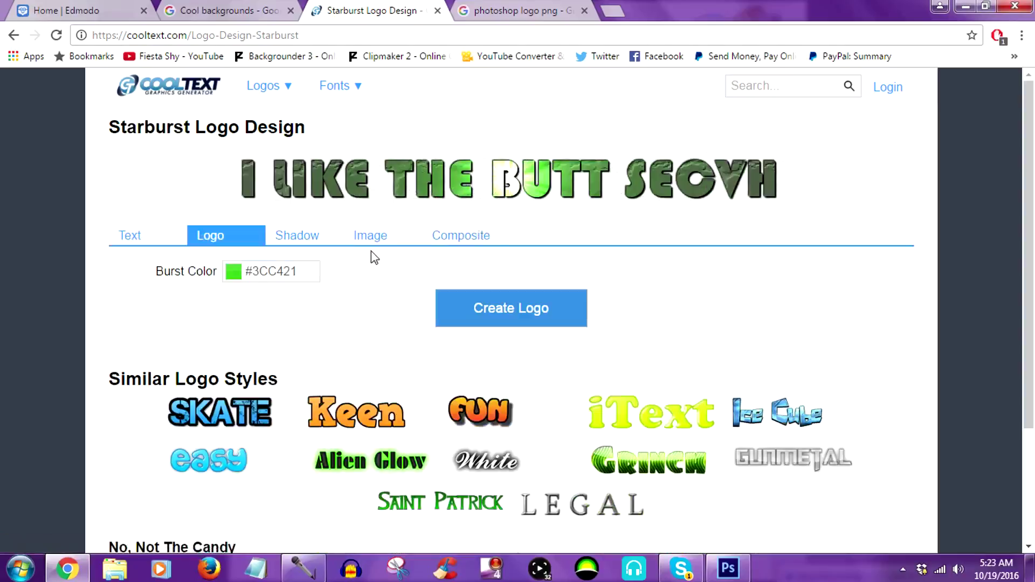
pyautogui.click(233, 271)
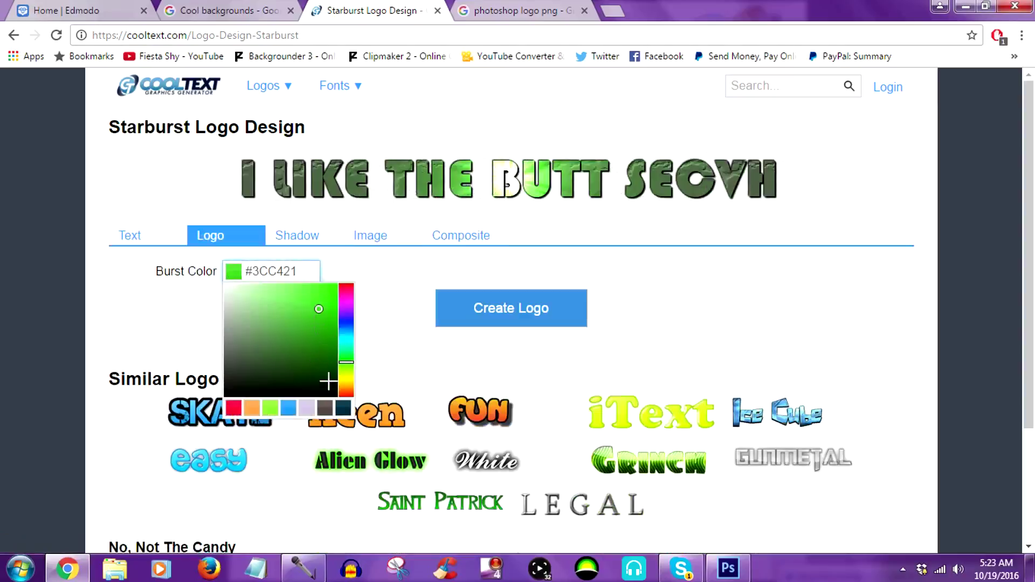
pyautogui.click(329, 329)
pyautogui.click(346, 293)
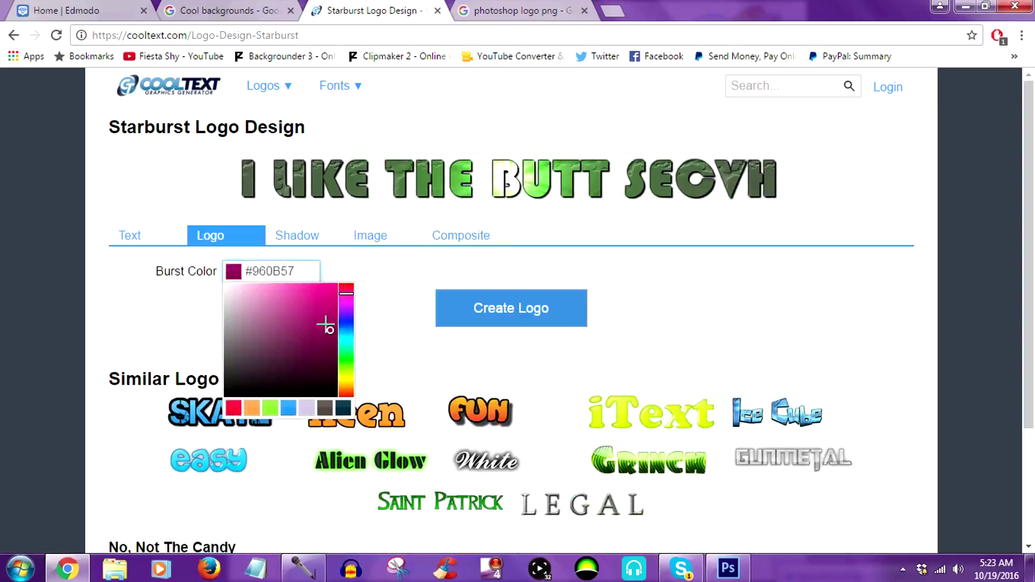
pyautogui.moveTo(334, 297); pyautogui.dragTo(350, 321)
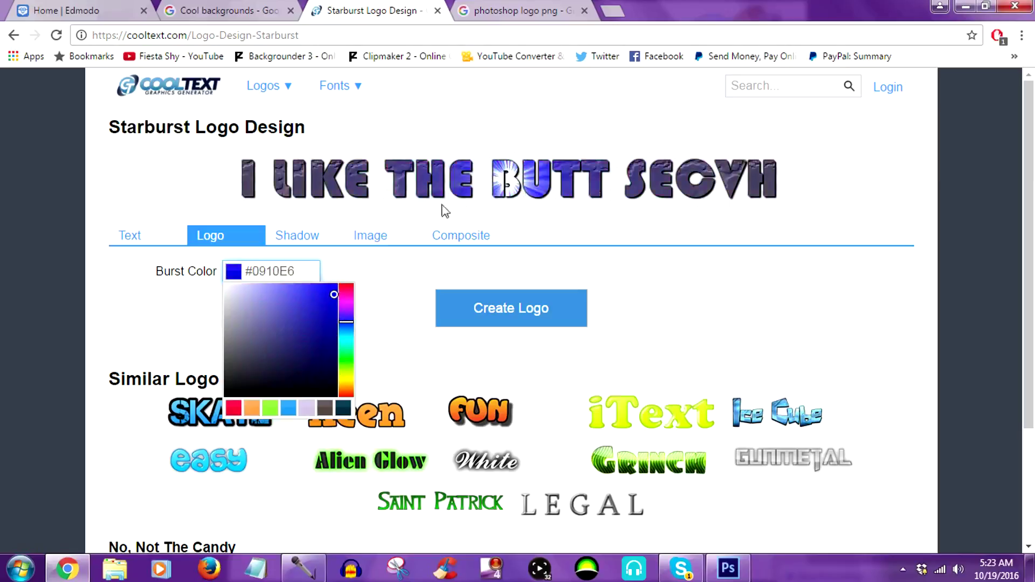
# Give the logo a Sharp shadow and set its horizontal offset to 4
pyautogui.click(295, 240)
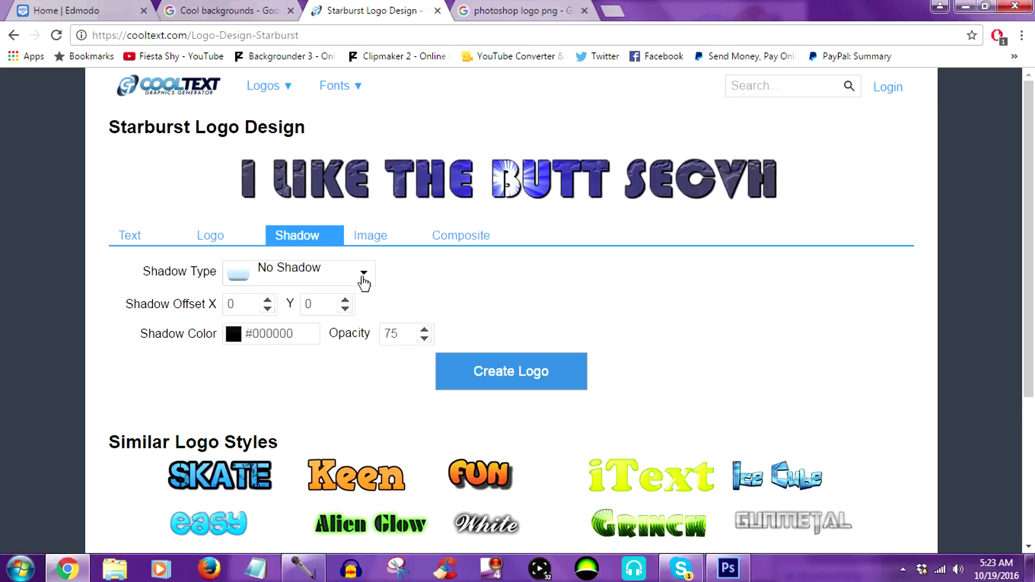
pyautogui.click(241, 277)
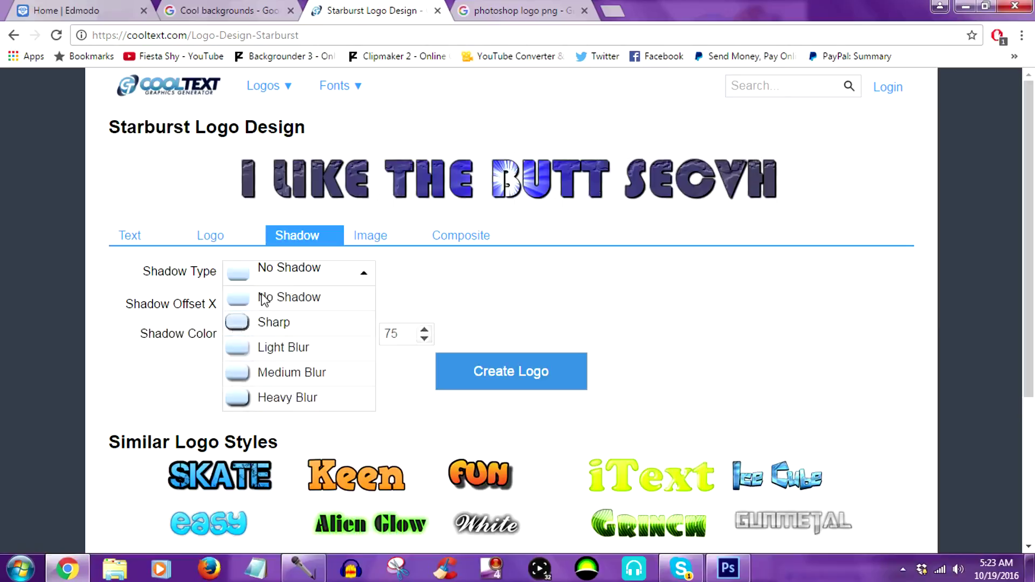
pyautogui.click(304, 324)
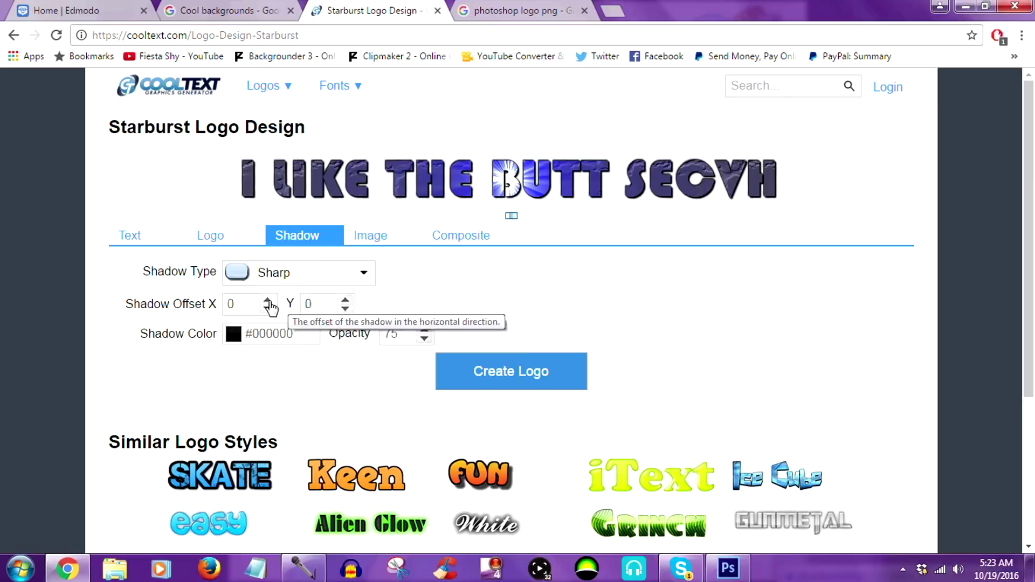
pyautogui.click(268, 300)
pyautogui.click(268, 300)
pyautogui.click(268, 300)
pyautogui.click(268, 300)
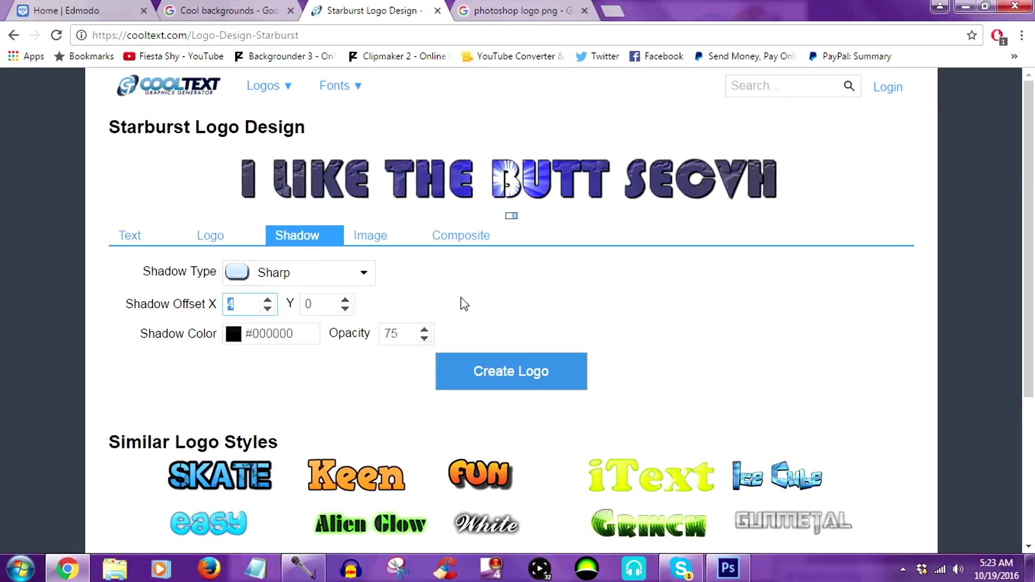
# Set the shadow's vertical offset to 6
pyautogui.click(345, 300)
pyautogui.click(346, 300)
pyautogui.click(346, 300)
pyautogui.click(345, 301)
pyautogui.click(345, 300)
pyautogui.click(346, 301)
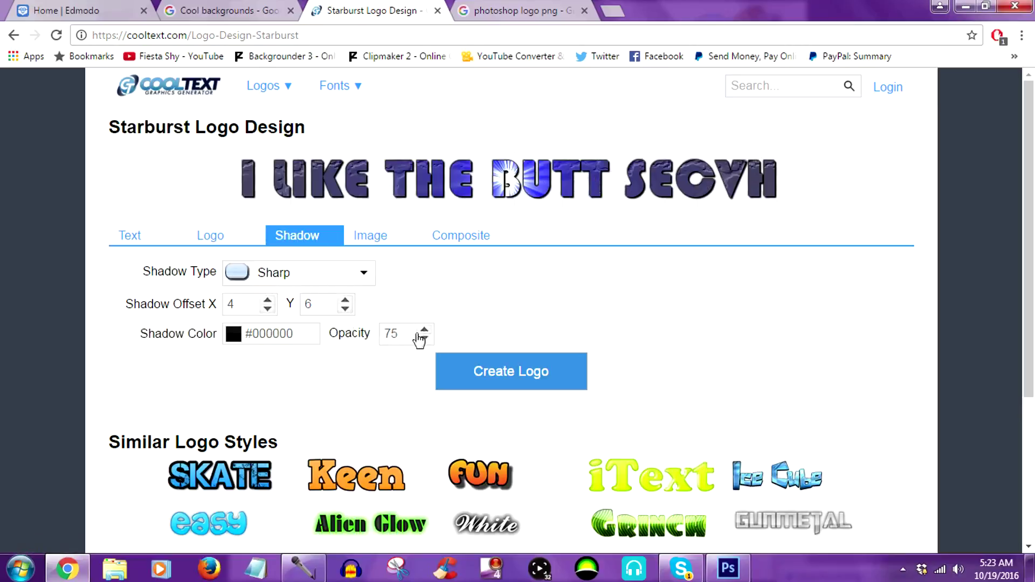
# Set the shadow opacity to 100 and its horizontal offset to 12, and show the logo's image output settings
pyautogui.click(425, 331)
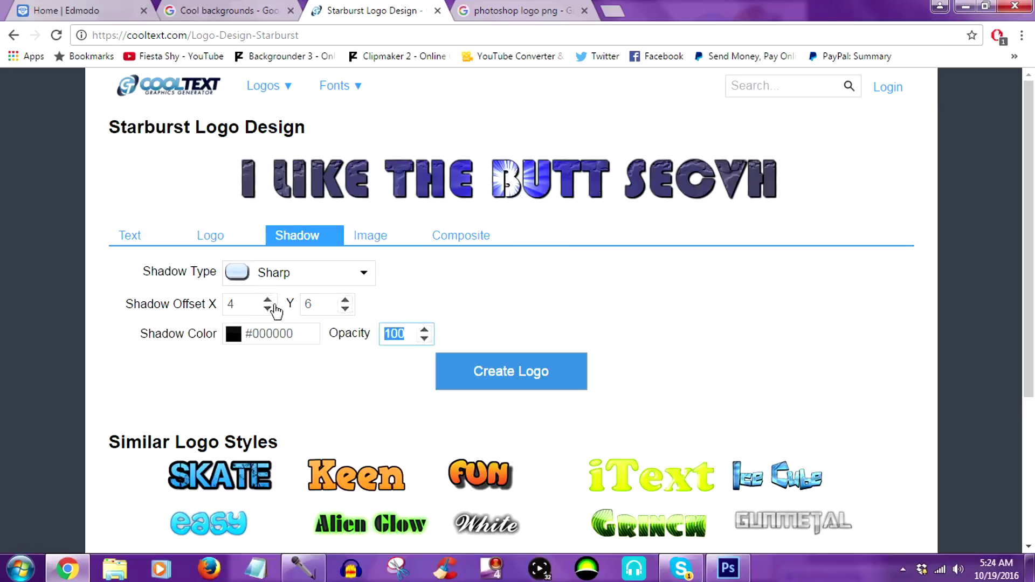
pyautogui.moveTo(270, 300); pyautogui.dragTo(270, 300)
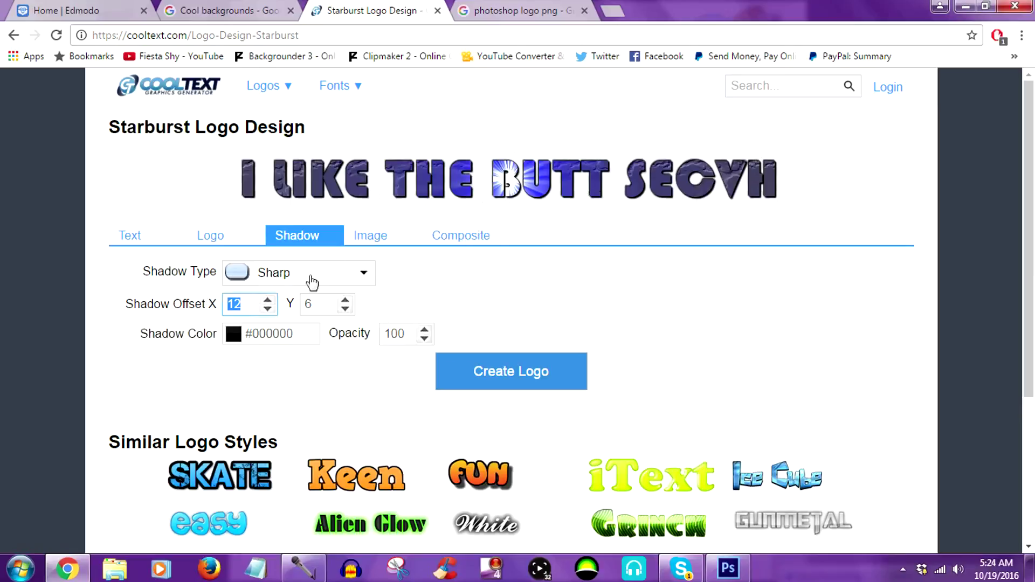
pyautogui.click(355, 237)
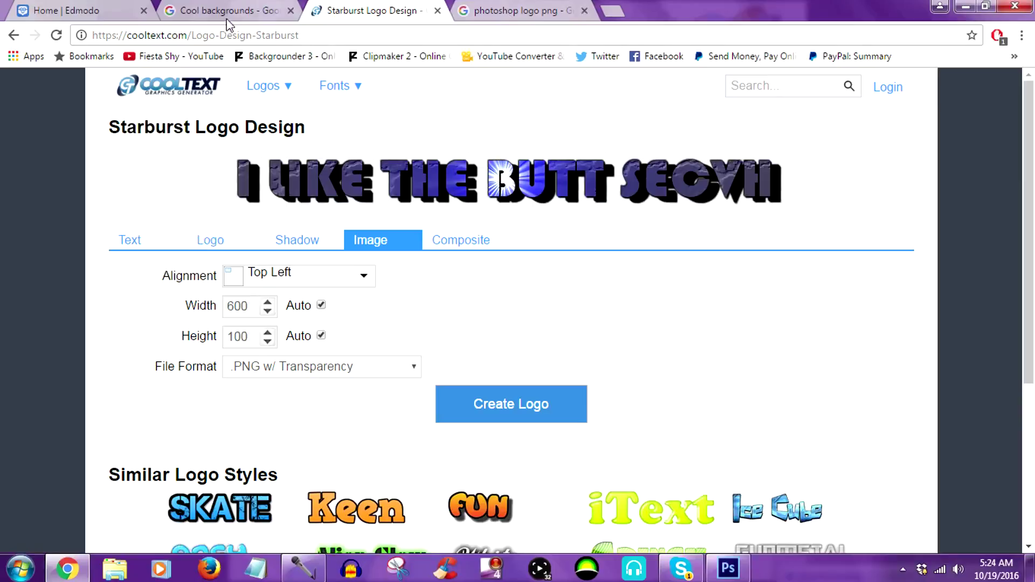
# Switch to Photoshop and close the finished example thumbnail MAmPaLt.jpg without saving its changes
pyautogui.click(727, 568)
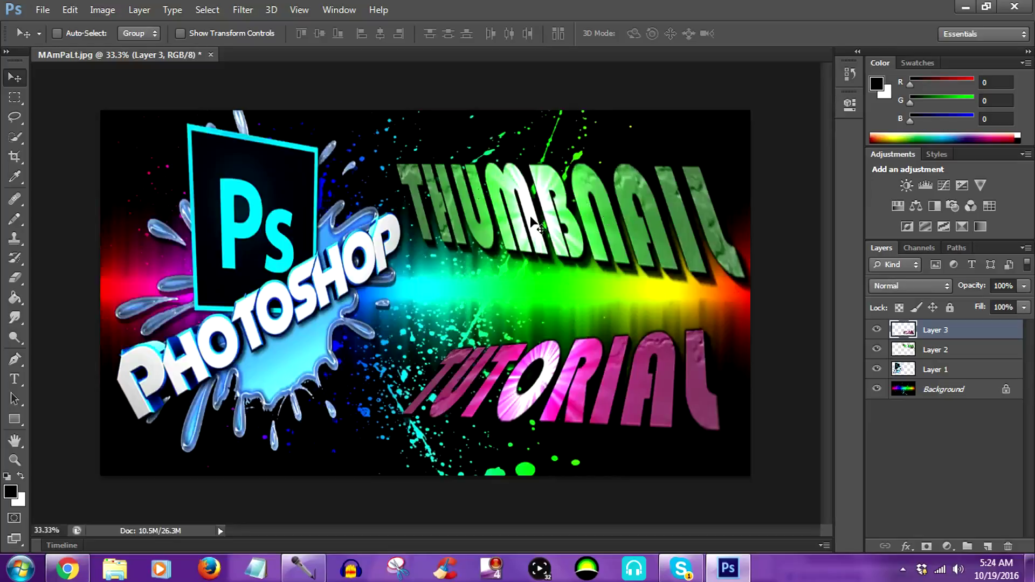
pyautogui.click(211, 55)
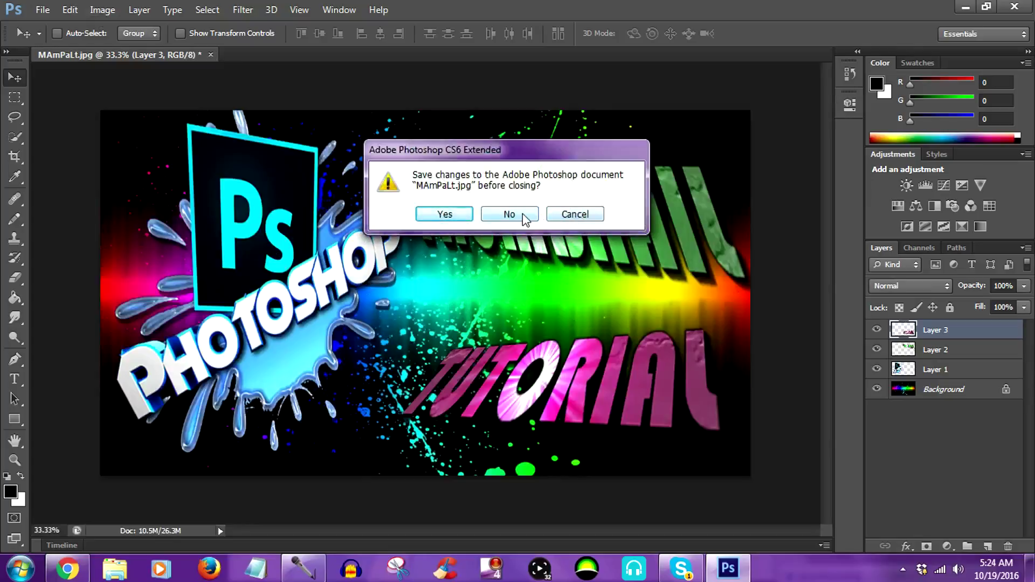
pyautogui.click(522, 214)
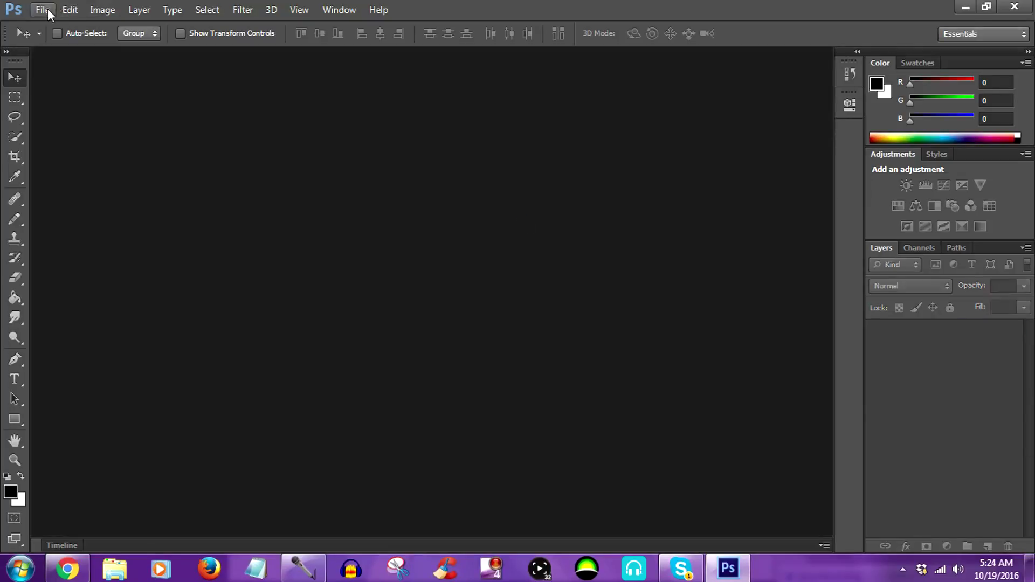
# Open the rainbow background image MAmPaLt from the Desktop
pyautogui.click(43, 10)
pyautogui.click(56, 41)
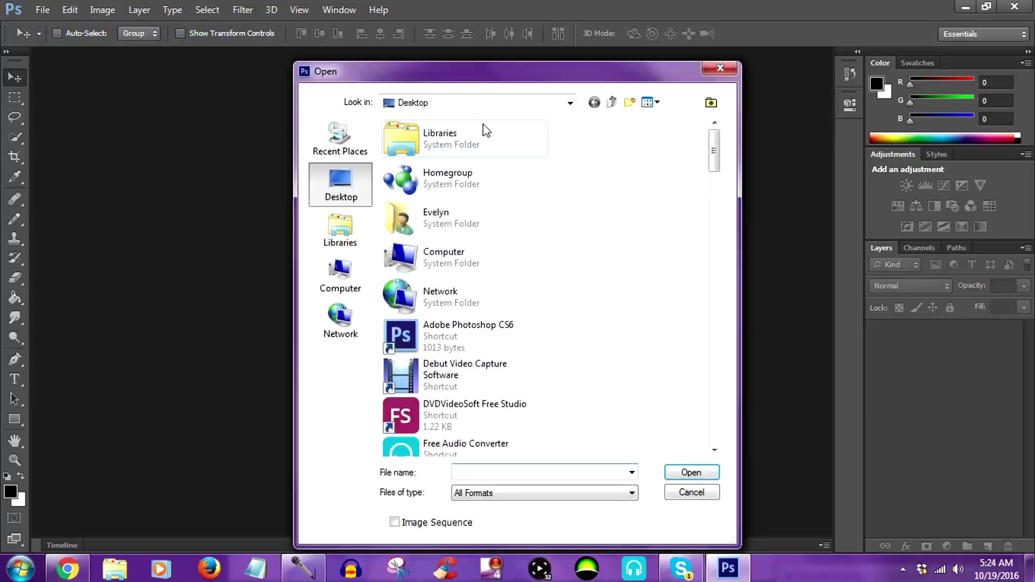
pyautogui.moveTo(714, 164); pyautogui.dragTo(720, 361)
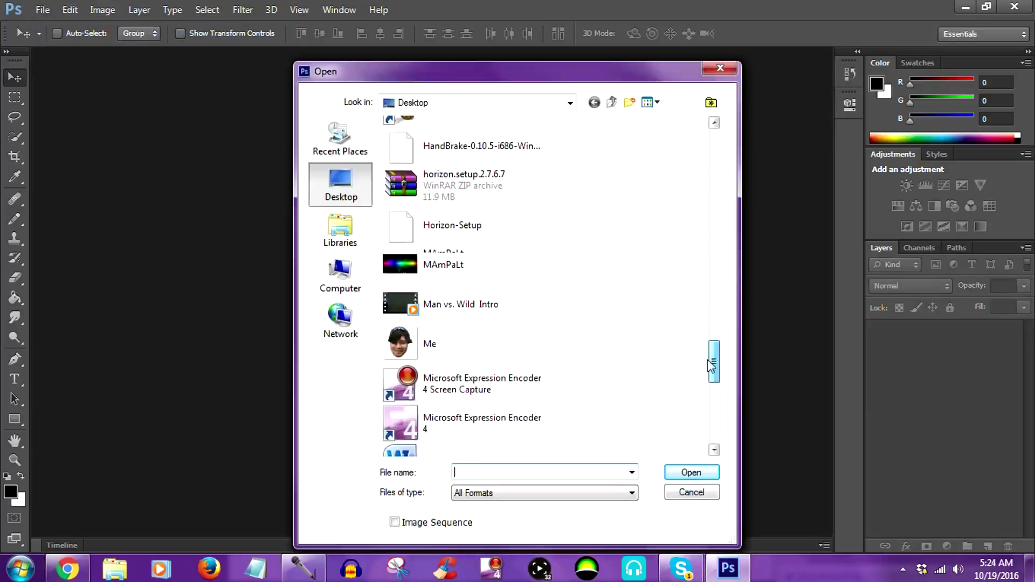
pyautogui.click(456, 260)
pyautogui.click(700, 472)
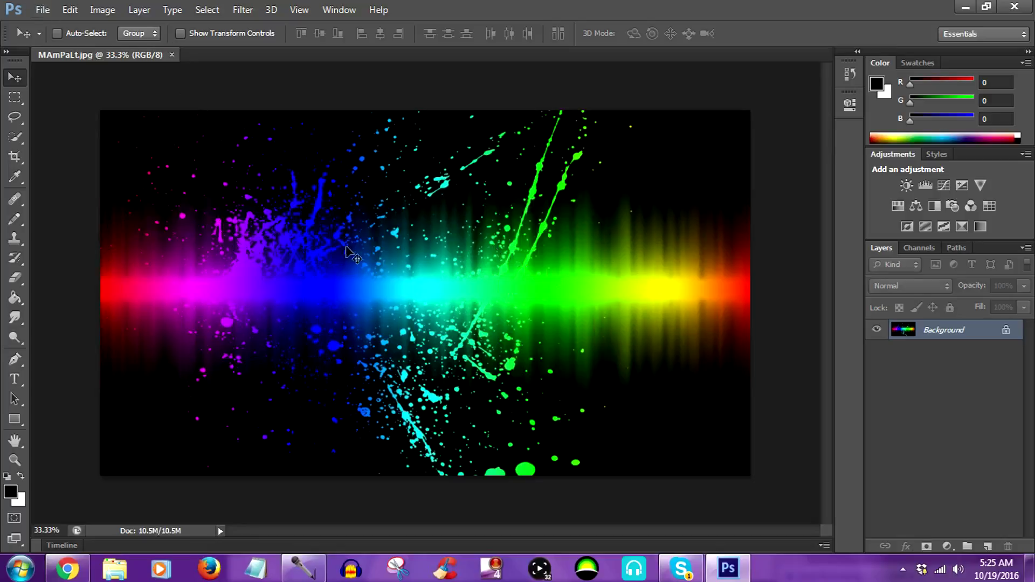
# Open the Photoshop-Logo-PNG-Pic image from the Desktop
pyautogui.click(42, 10)
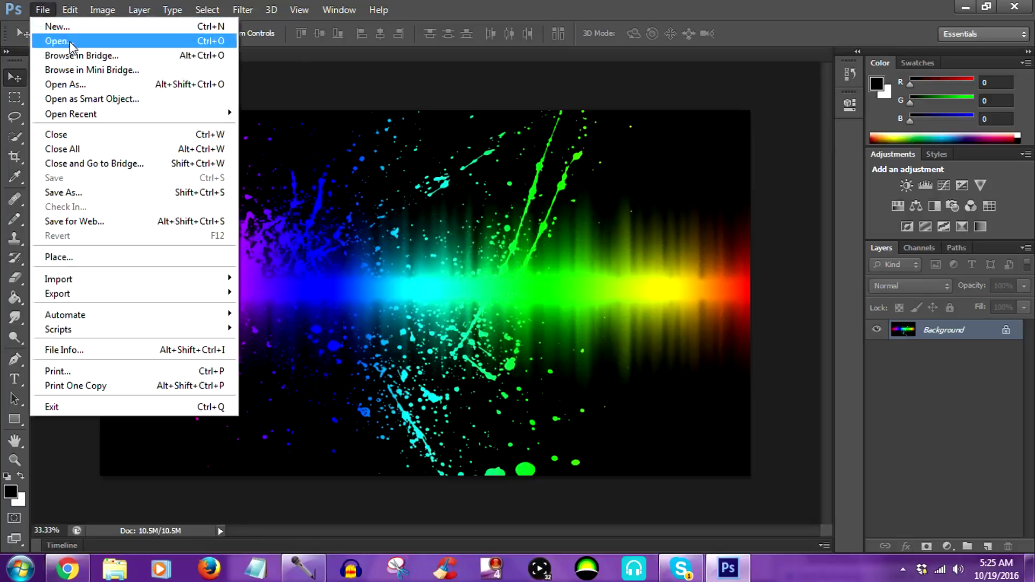
pyautogui.click(48, 39)
pyautogui.moveTo(714, 159); pyautogui.dragTo(744, 416)
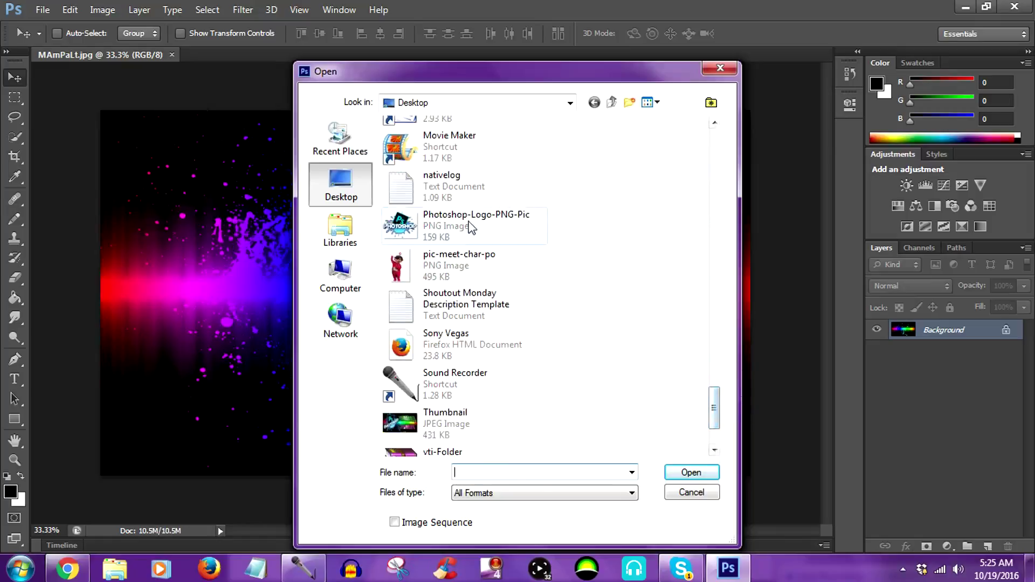
pyautogui.click(469, 227)
pyautogui.click(691, 472)
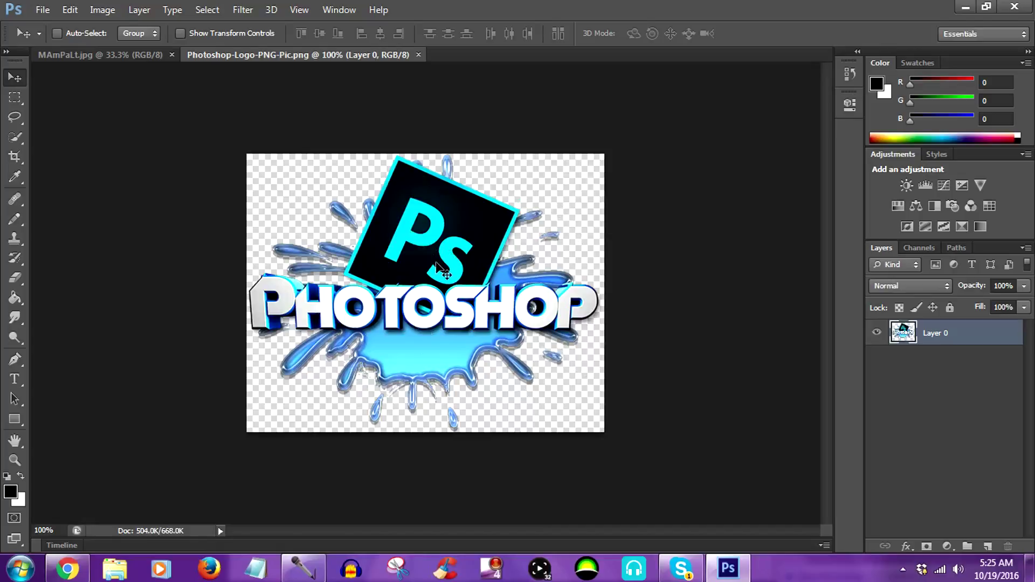
# Move the Photoshop logo into the MAmPaLt document and scale it to about 283% width and 300% height over the background's left half
pyautogui.moveTo(442, 269); pyautogui.dragTo(263, 274)
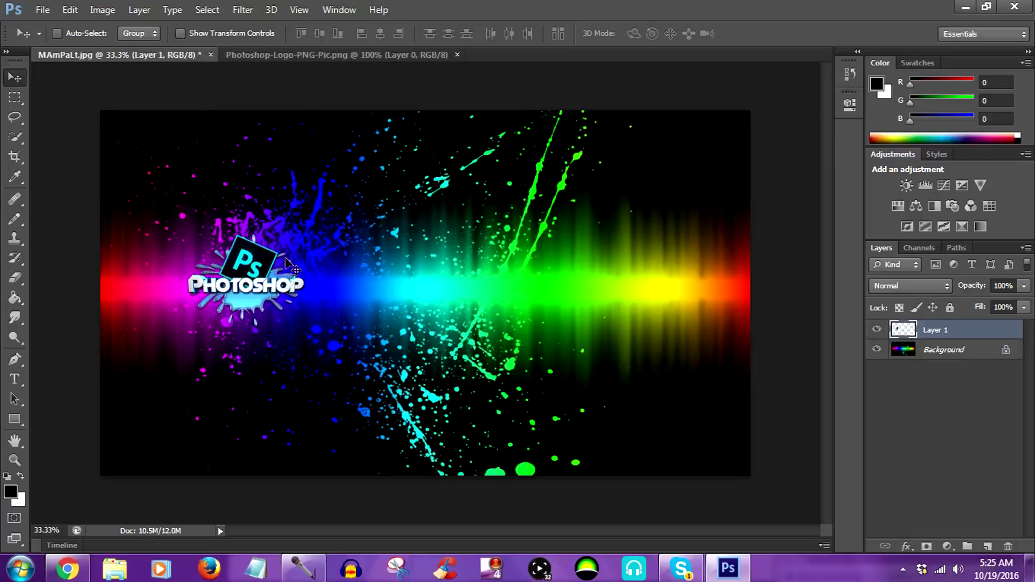
pyautogui.click(70, 10)
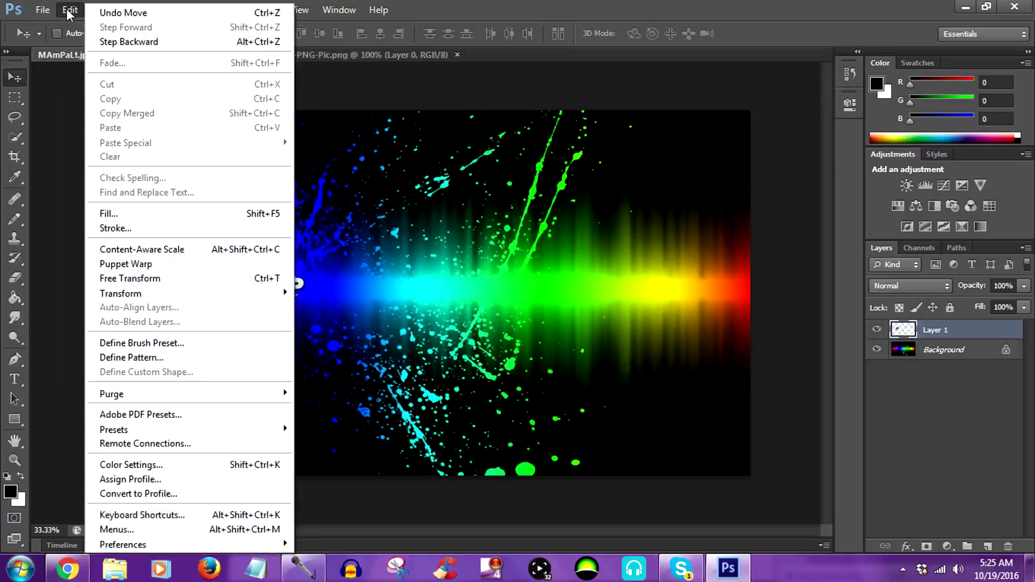
pyautogui.moveTo(149, 301)
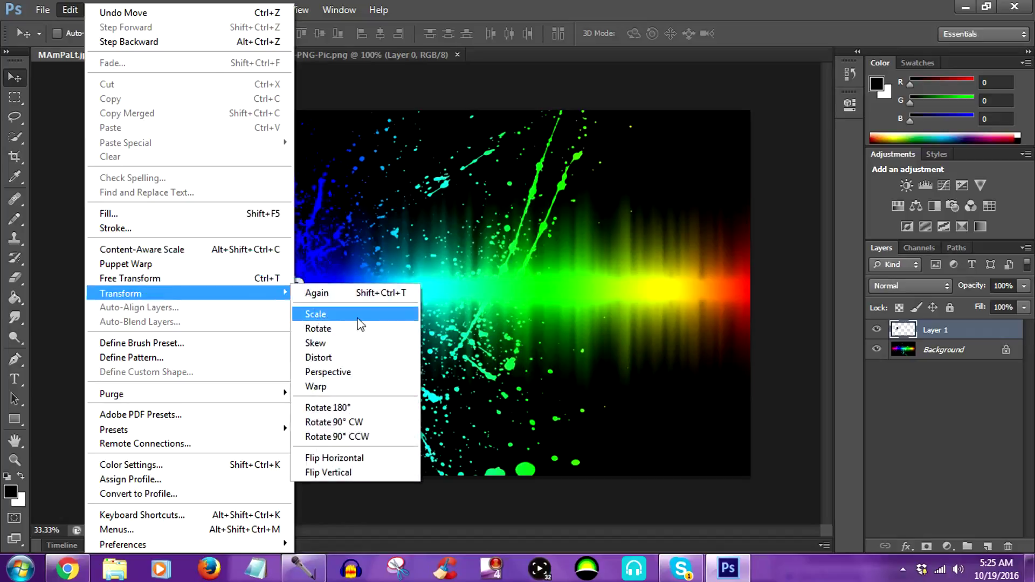
pyautogui.click(357, 318)
pyautogui.moveTo(307, 327); pyautogui.dragTo(428, 434)
pyautogui.moveTo(358, 362); pyautogui.dragTo(302, 285)
pyautogui.moveTo(399, 376); pyautogui.dragTo(475, 440)
pyautogui.moveTo(319, 299); pyautogui.dragTo(309, 290)
# Rotate the Photoshop logo to about -30.6 degrees and shift it toward the left edge of the background
pyautogui.rightClick(313, 220)
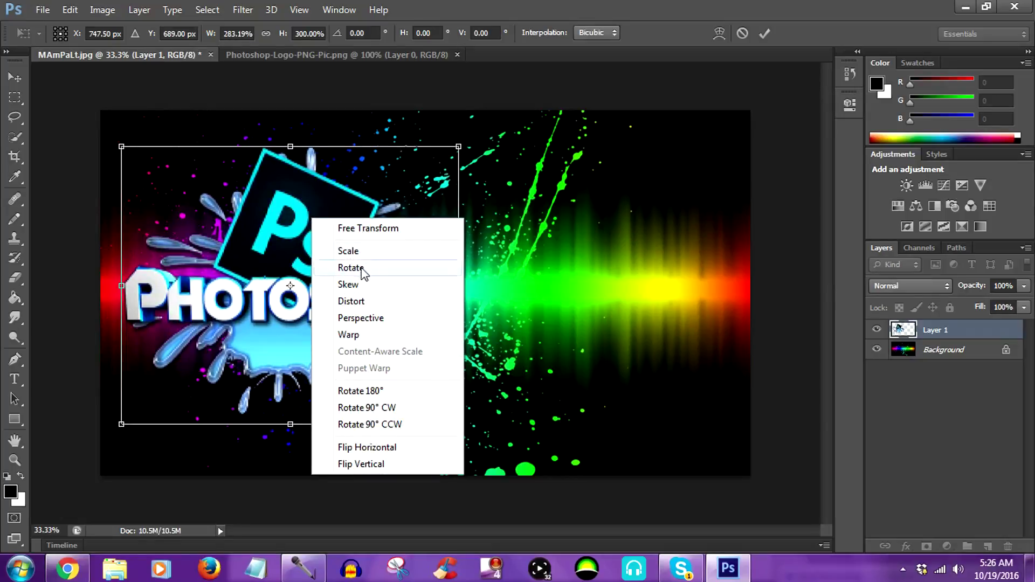
pyautogui.click(361, 268)
pyautogui.moveTo(292, 145); pyautogui.dragTo(229, 148)
pyautogui.moveTo(303, 209); pyautogui.dragTo(260, 179)
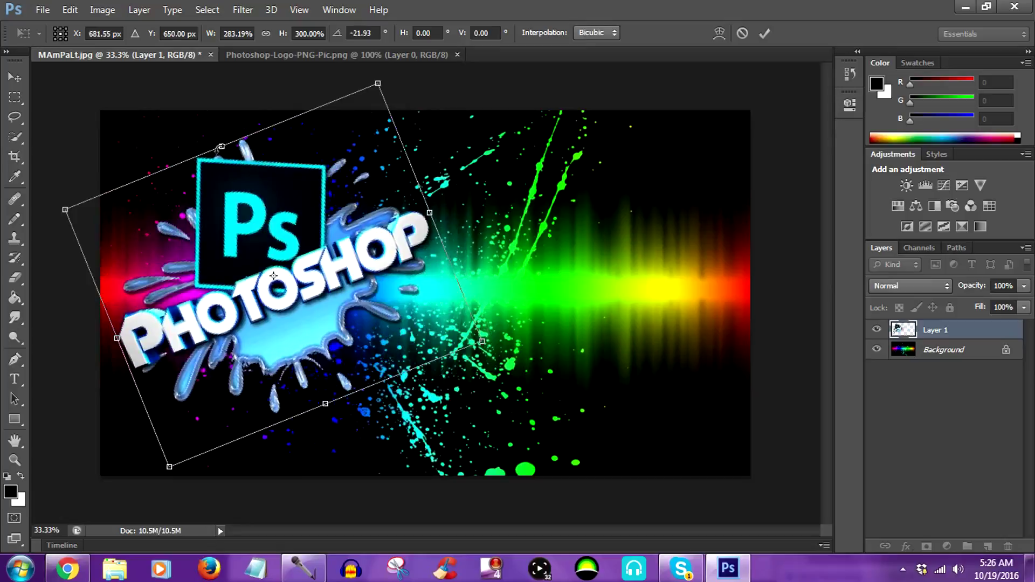
pyautogui.moveTo(220, 146); pyautogui.dragTo(194, 152)
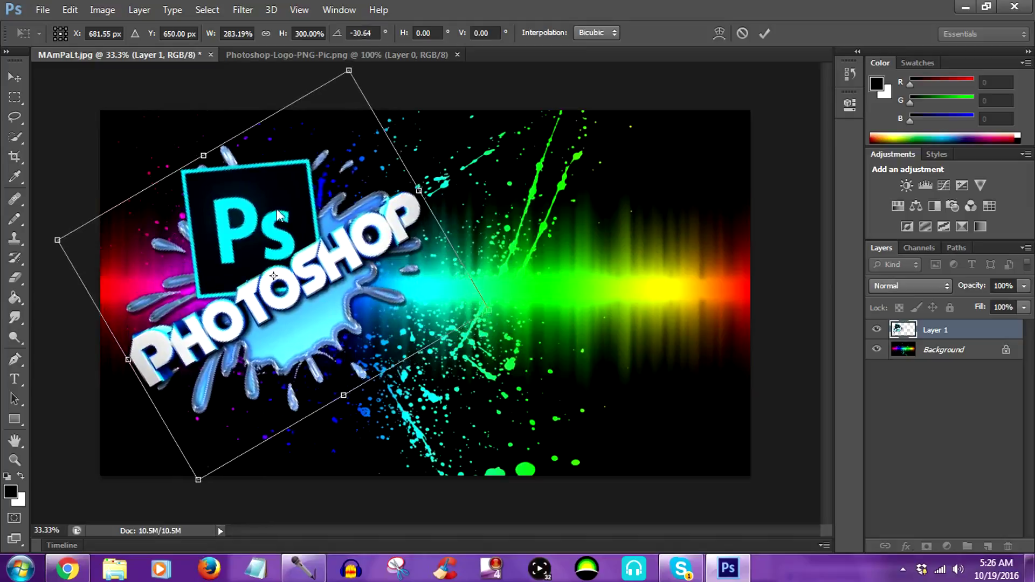
pyautogui.moveTo(262, 210); pyautogui.dragTo(257, 208)
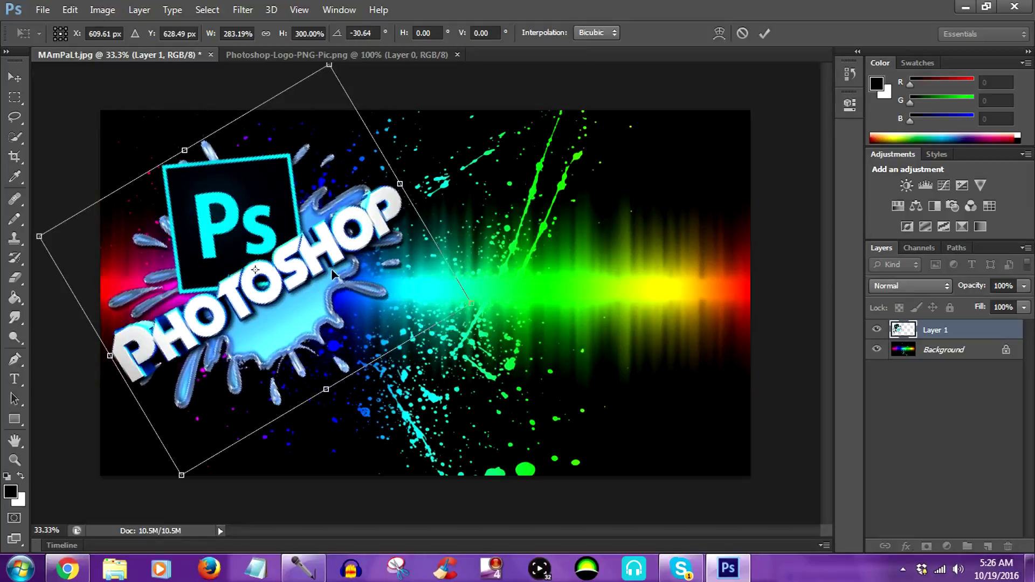
# Skew the Photoshop logo horizontally by about -5.7 degrees using its lower-right corner
pyautogui.rightClick(311, 263)
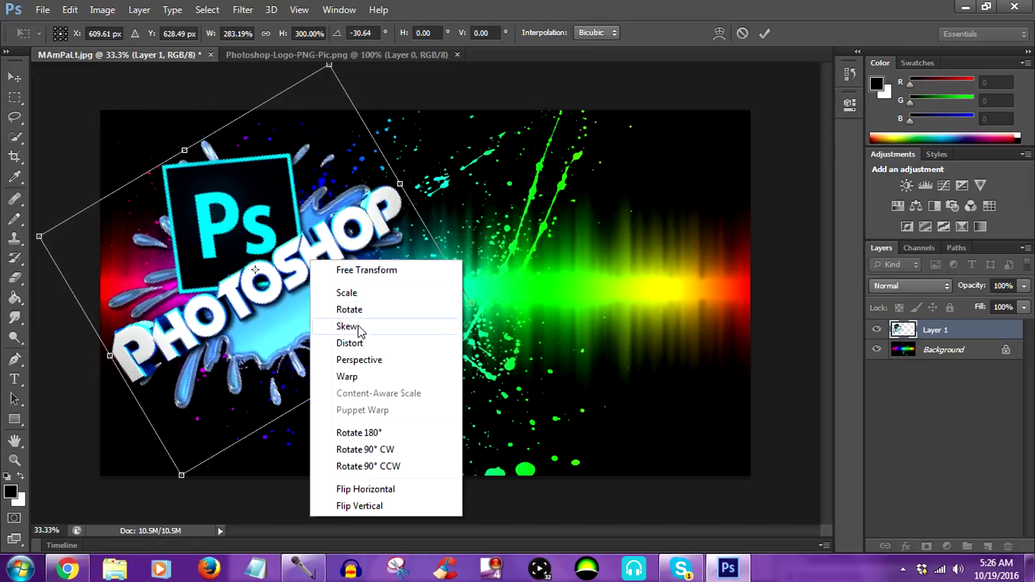
pyautogui.click(346, 325)
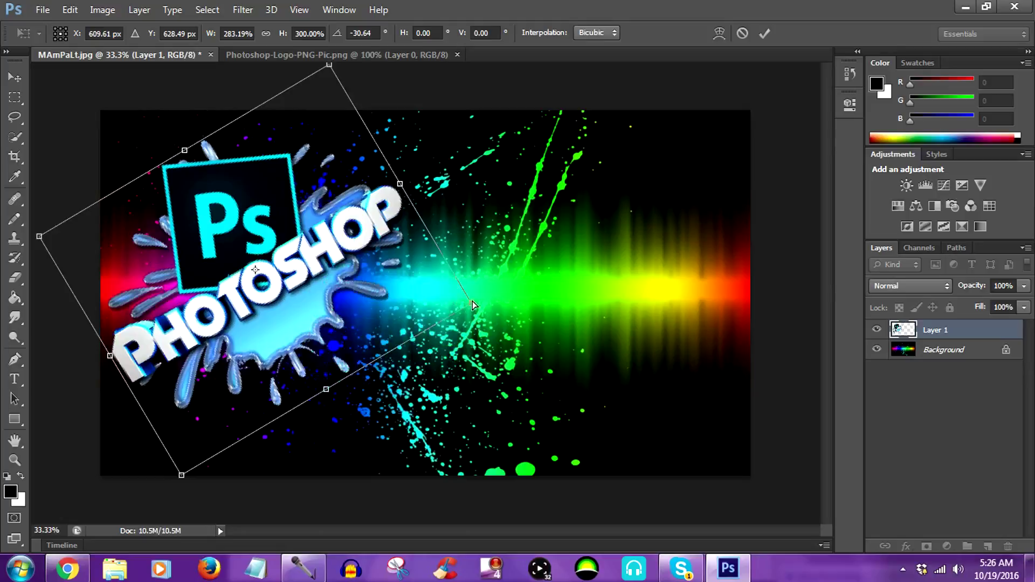
pyautogui.moveTo(472, 305); pyautogui.dragTo(376, 278)
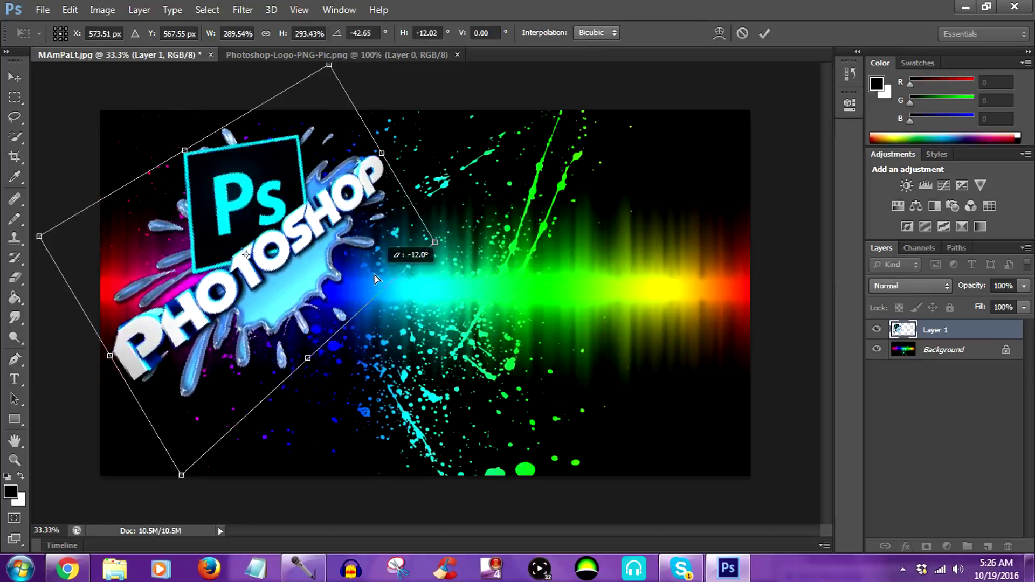
pyautogui.moveTo(374, 275); pyautogui.dragTo(443, 303)
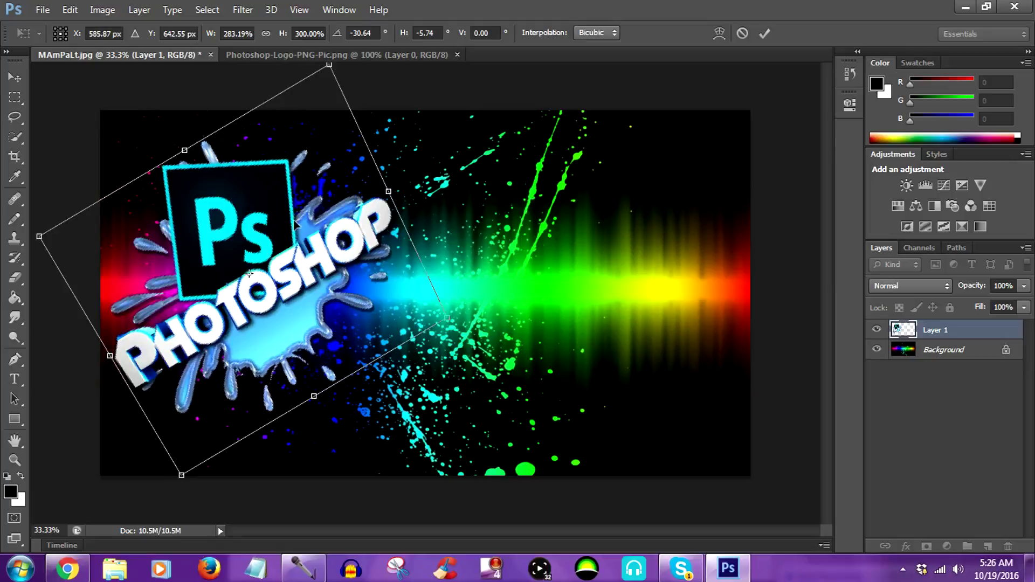
# Distort the Photoshop logo by pulling its lower-right corner inward, and apply the transformation
pyautogui.rightClick(239, 207)
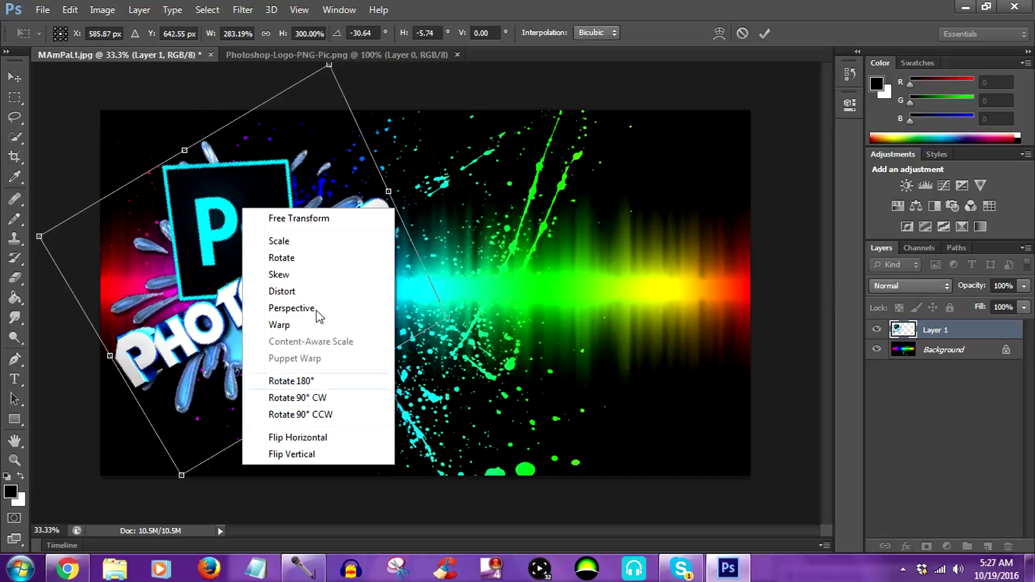
pyautogui.click(289, 294)
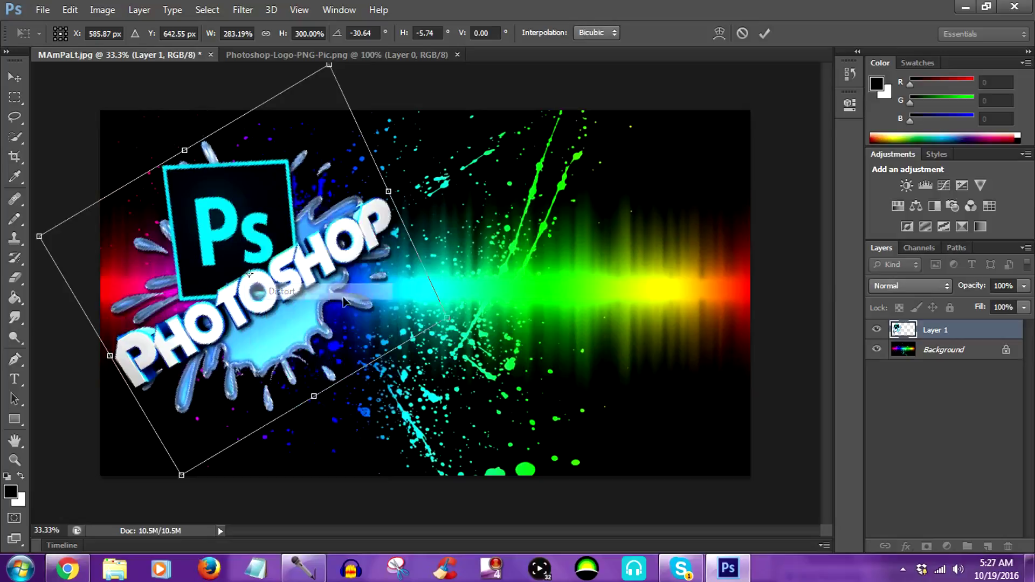
pyautogui.moveTo(449, 318); pyautogui.dragTo(389, 299)
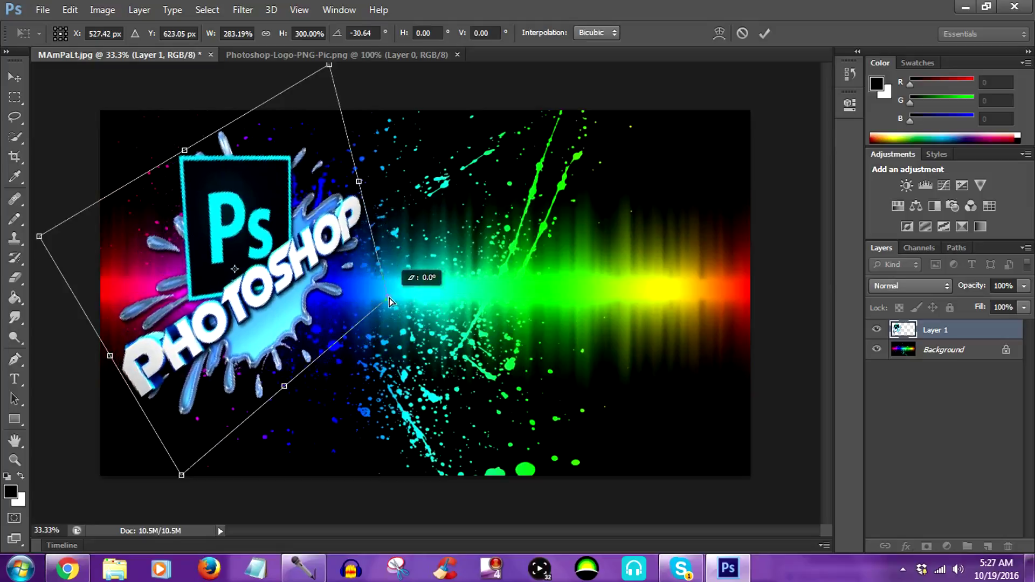
pyautogui.moveTo(389, 298); pyautogui.dragTo(389, 298)
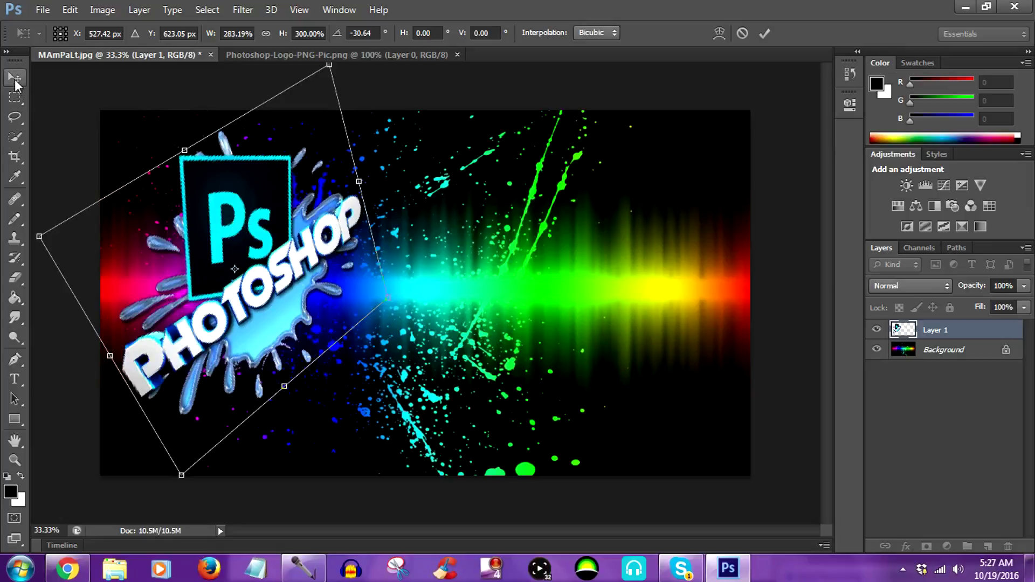
pyautogui.click(13, 79)
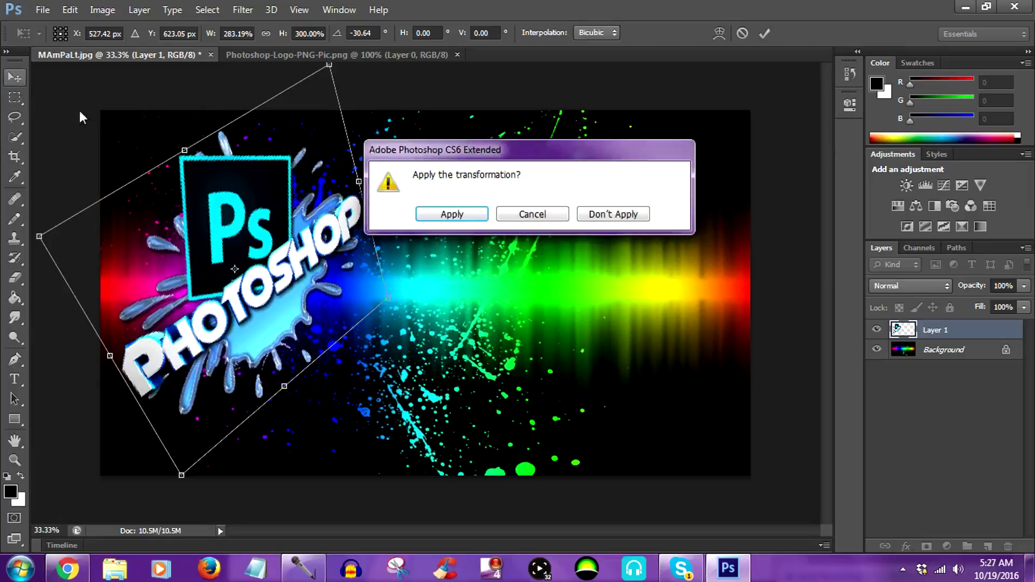
pyautogui.click(452, 215)
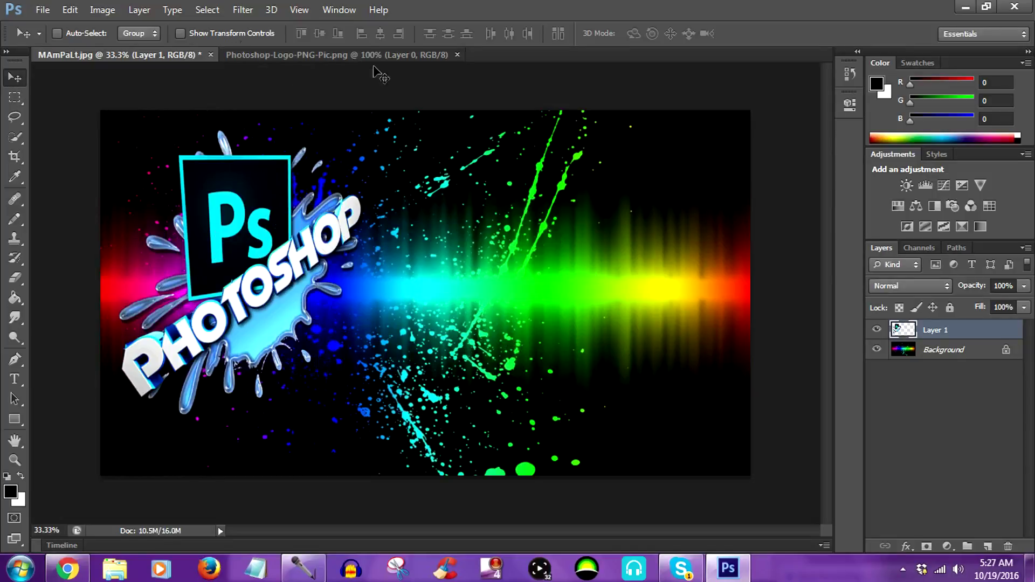
pyautogui.click(457, 54)
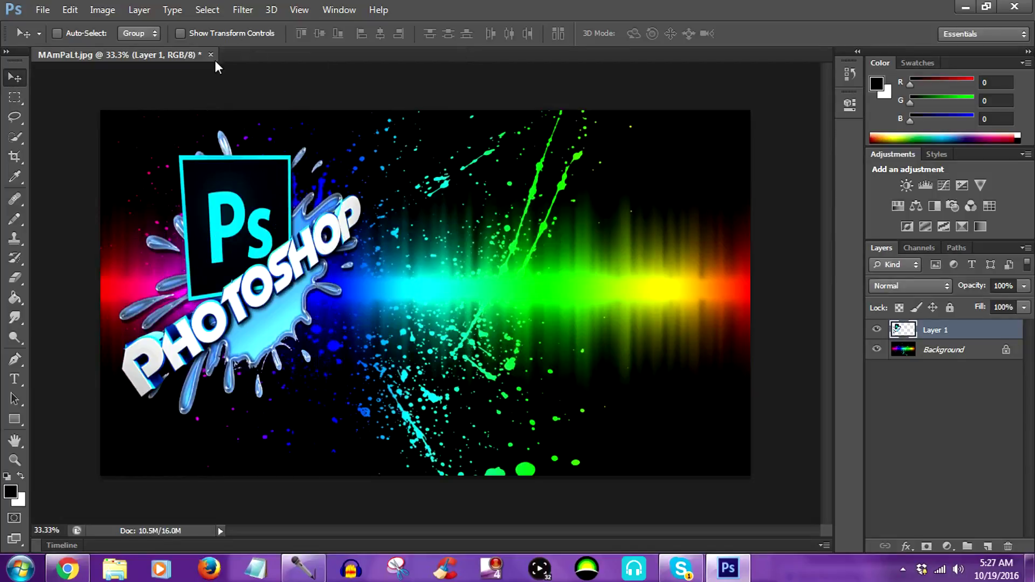
pyautogui.click(46, 11)
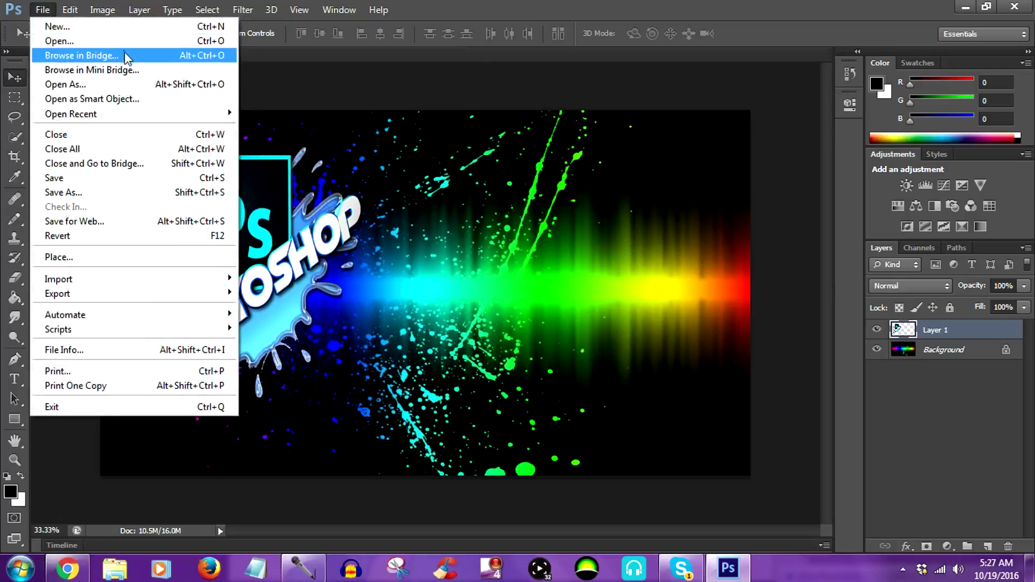
pyautogui.click(80, 41)
pyautogui.moveTo(718, 152); pyautogui.dragTo(731, 291)
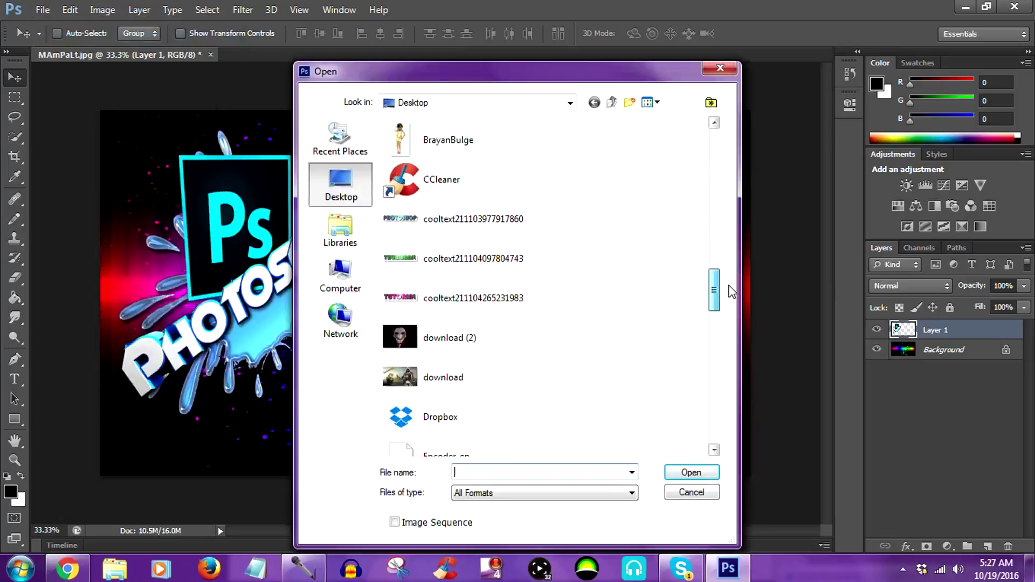
pyautogui.click(497, 267)
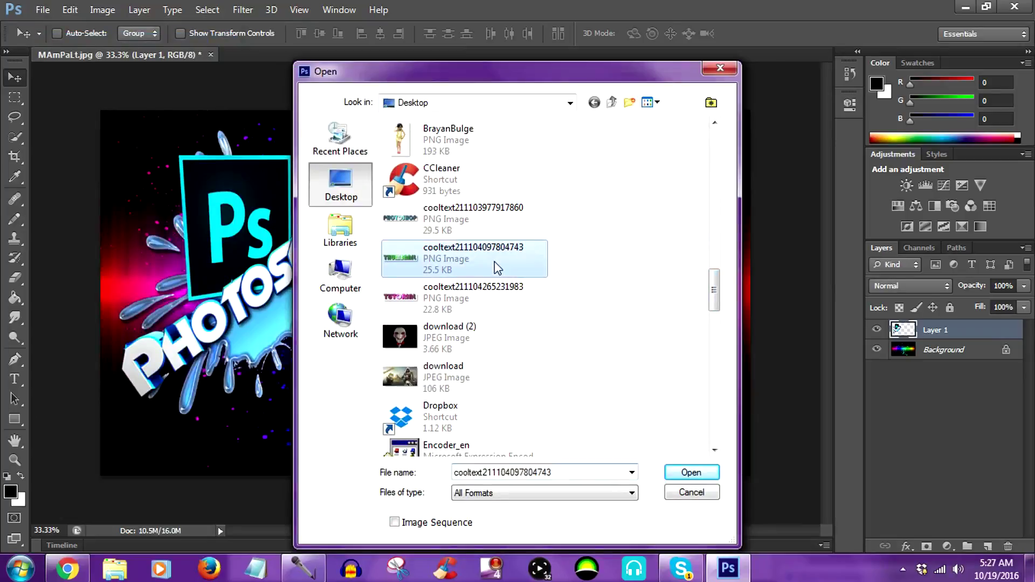
pyautogui.click(692, 474)
# Move the THUMBNAIL text into the MAmPaLt document and scale it to about 369% width and 563% height across the background's upper right half
pyautogui.moveTo(507, 304); pyautogui.dragTo(583, 247)
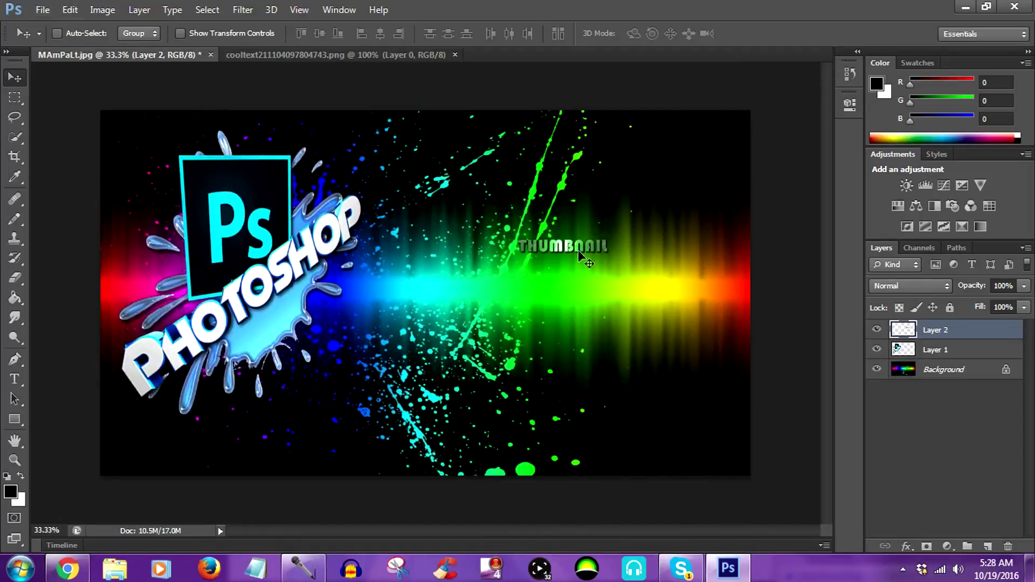
pyautogui.click(69, 10)
pyautogui.moveTo(198, 295)
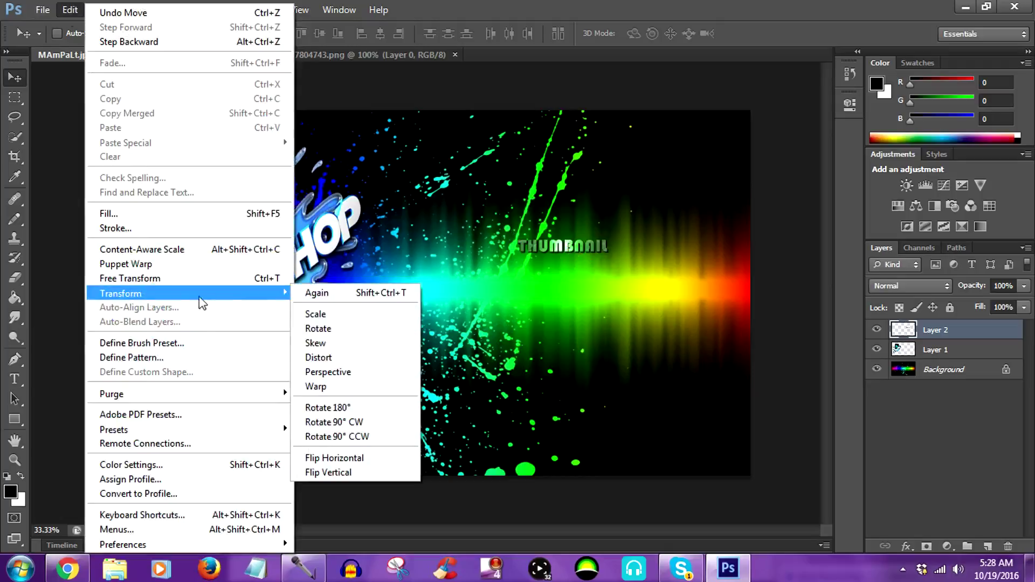
pyautogui.click(334, 318)
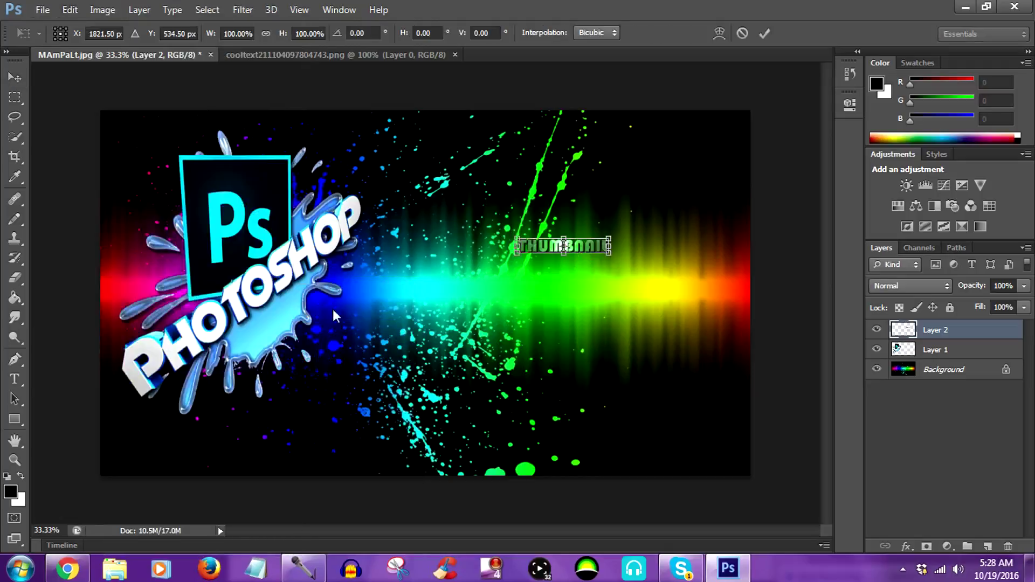
pyautogui.moveTo(610, 253); pyautogui.dragTo(700, 297)
pyautogui.moveTo(514, 271); pyautogui.dragTo(419, 261)
pyautogui.moveTo(618, 254); pyautogui.dragTo(620, 219)
pyautogui.moveTo(703, 263); pyautogui.dragTo(742, 287)
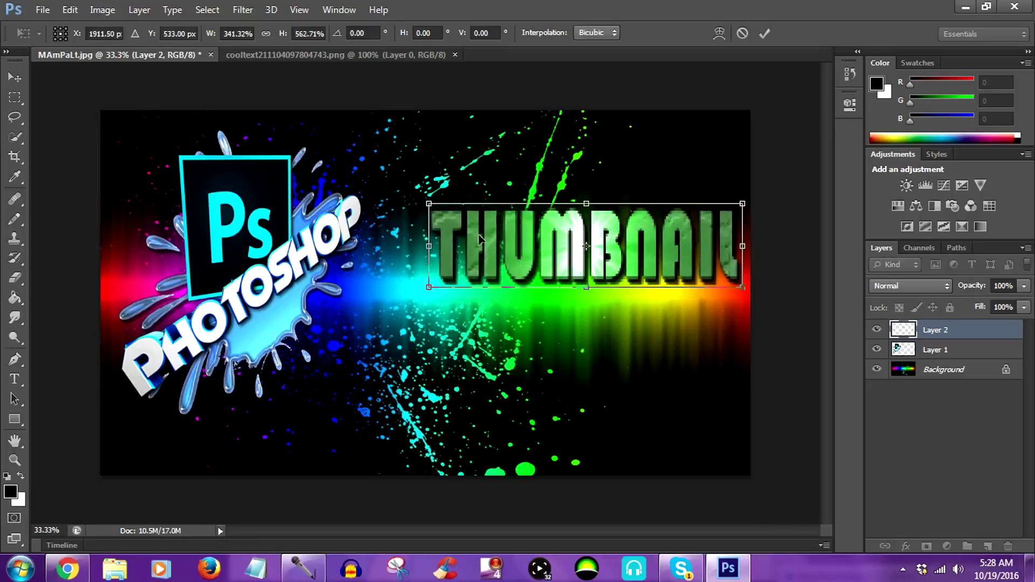
pyautogui.moveTo(413, 240); pyautogui.dragTo(403, 241)
pyautogui.moveTo(648, 251); pyautogui.dragTo(646, 235)
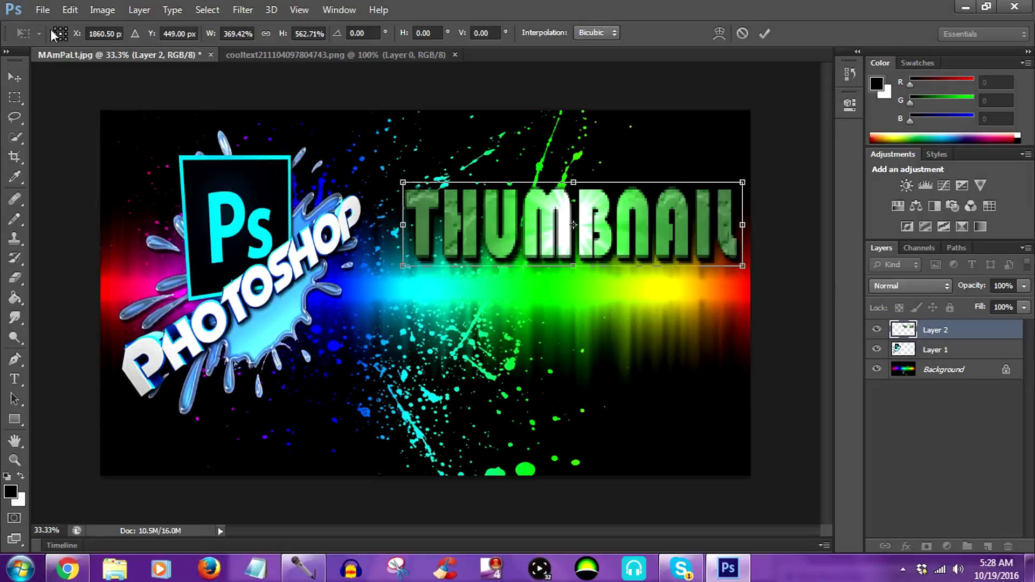
# Distort the THUMBNAIL text by lowering its lower-right corner, and shift the whole text slightly upward
pyautogui.rightClick(598, 216)
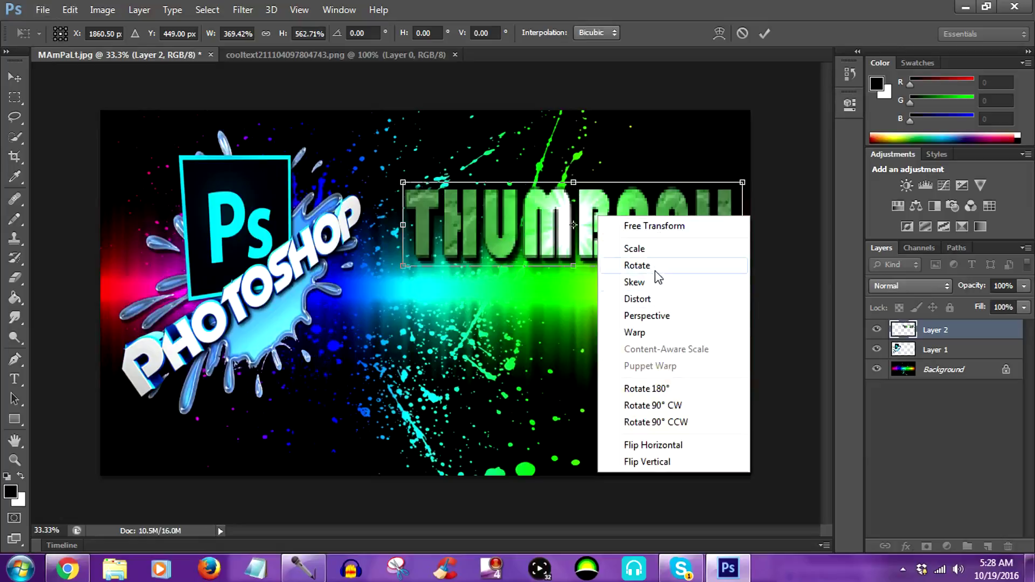
pyautogui.click(658, 299)
pyautogui.moveTo(743, 269); pyautogui.dragTo(739, 298)
pyautogui.moveTo(668, 248)
pyautogui.mouseDown()
pyautogui.moveTo(655, 239)
pyautogui.moveTo(666, 230)
pyautogui.mouseUp()
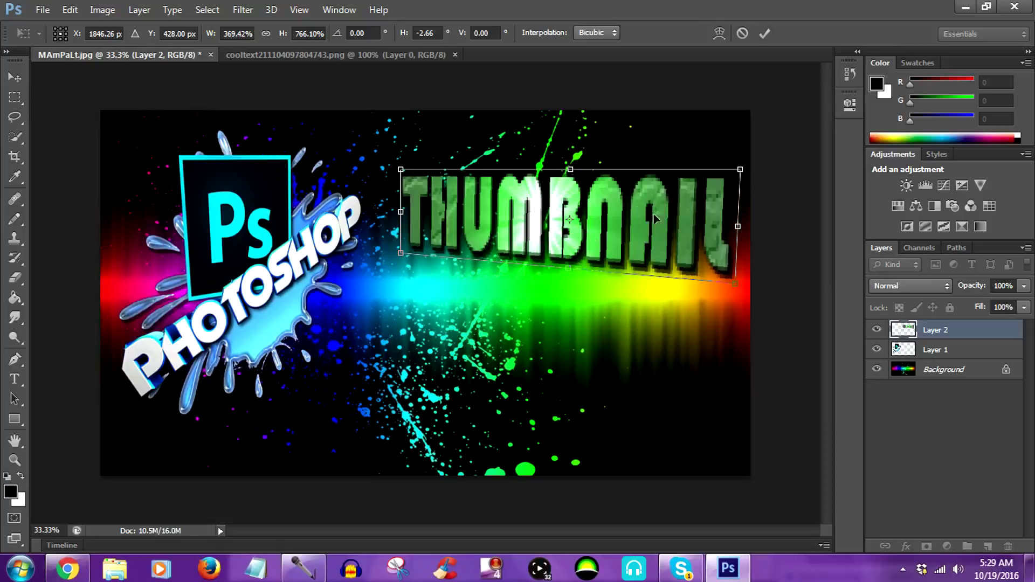
# Warp the THUMBNAIL text, lowering its lower-left corner slightly and keeping its lower-right corner extended near the background's edge
pyautogui.rightClick(675, 232)
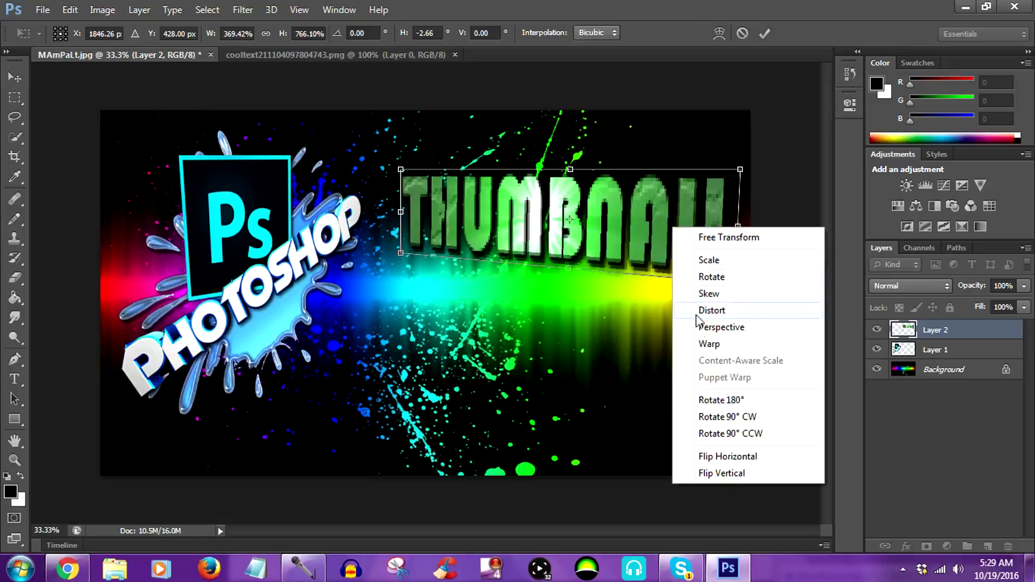
pyautogui.click(707, 345)
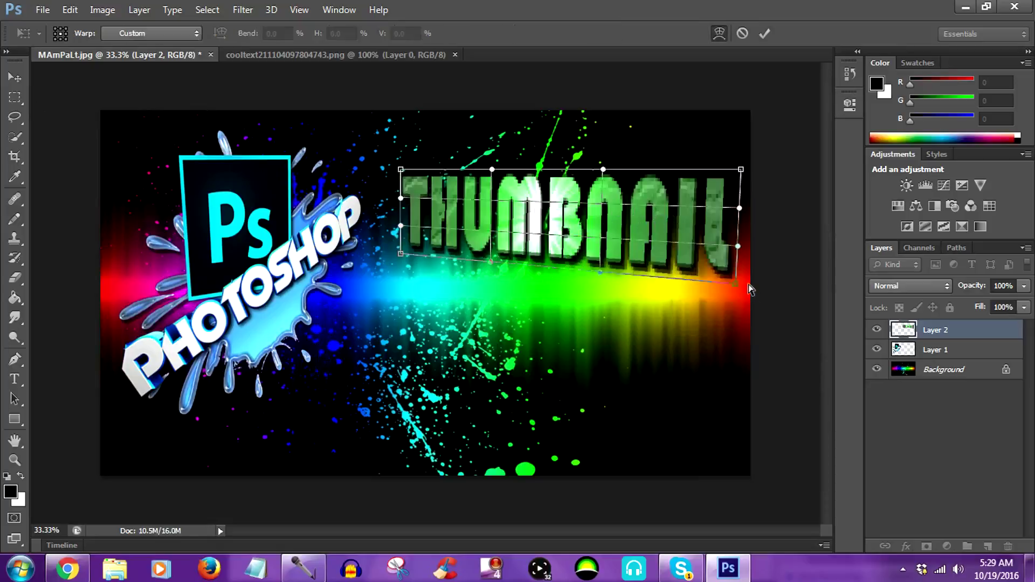
pyautogui.moveTo(725, 278); pyautogui.dragTo(684, 253)
pyautogui.moveTo(444, 243); pyautogui.dragTo(397, 261)
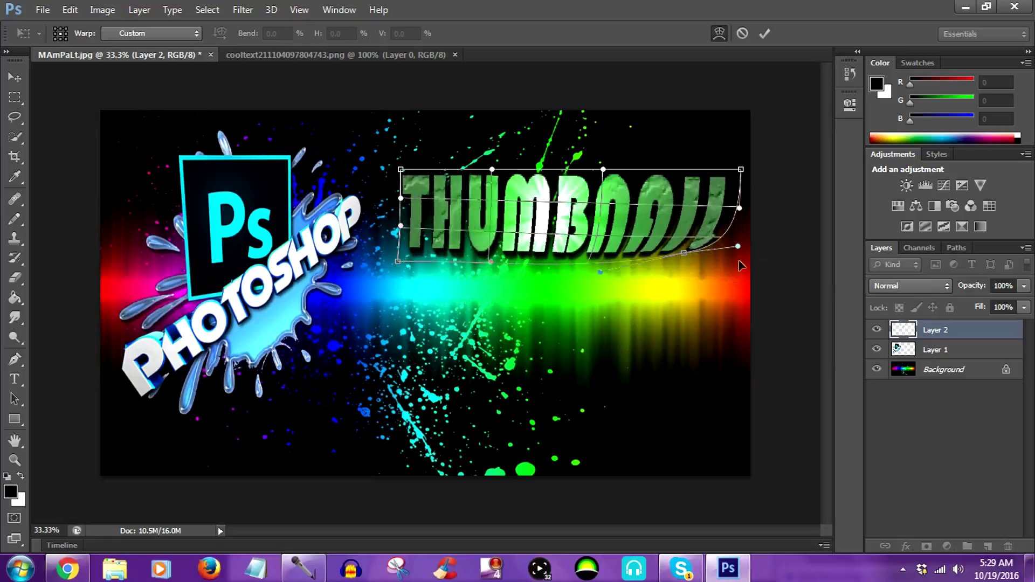
pyautogui.moveTo(686, 256); pyautogui.dragTo(737, 281)
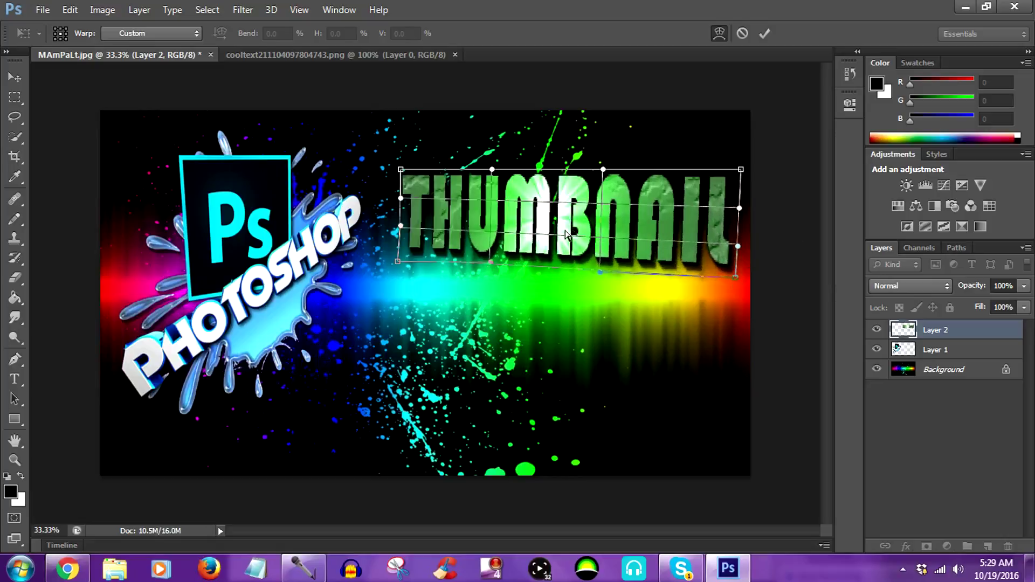
# Distort the THUMBNAIL text by pulling its lower-right corner further down, and apply the transformation
pyautogui.rightClick(566, 235)
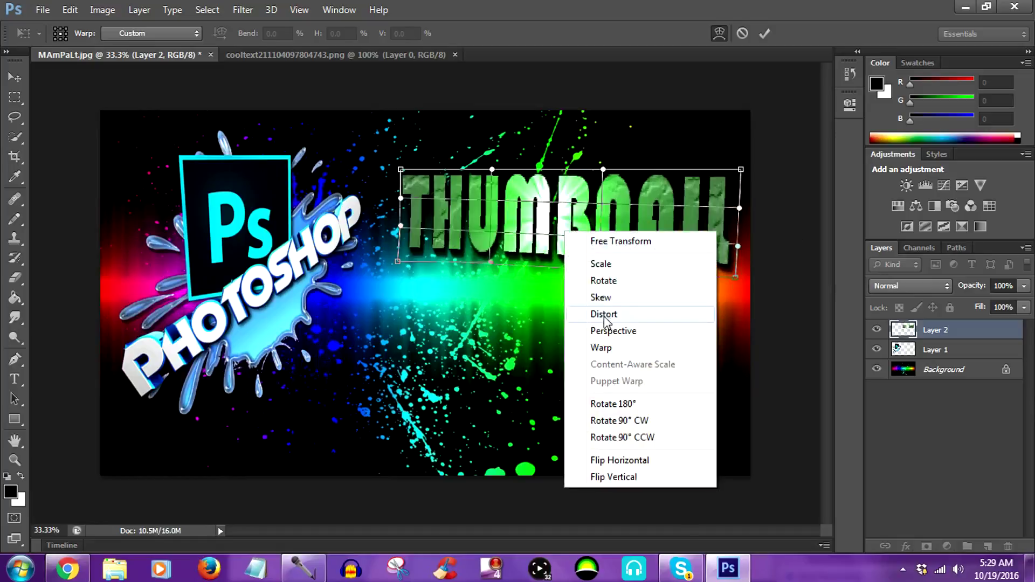
pyautogui.click(604, 316)
pyautogui.moveTo(736, 277); pyautogui.dragTo(741, 302)
pyautogui.click(15, 77)
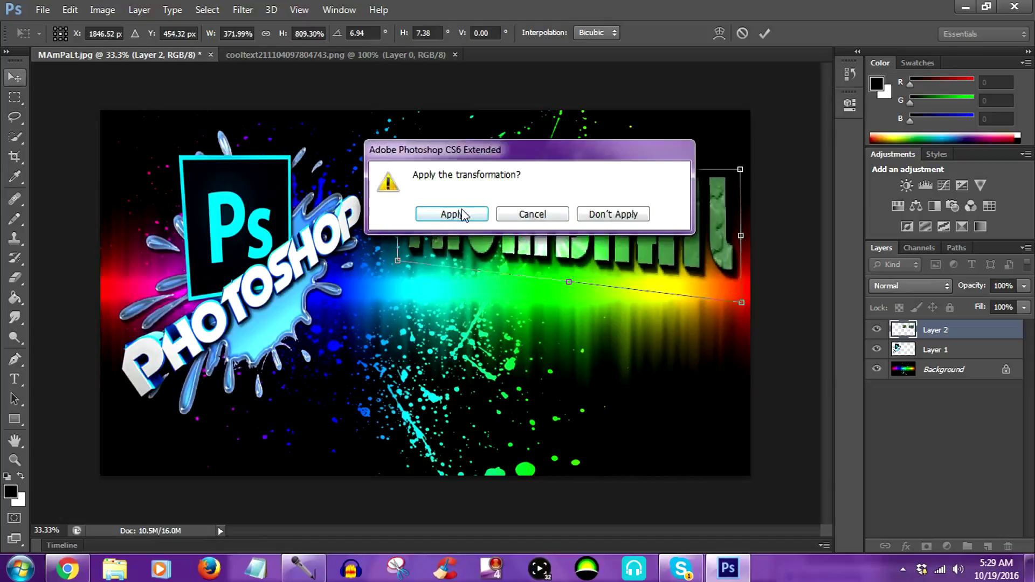
pyautogui.click(453, 214)
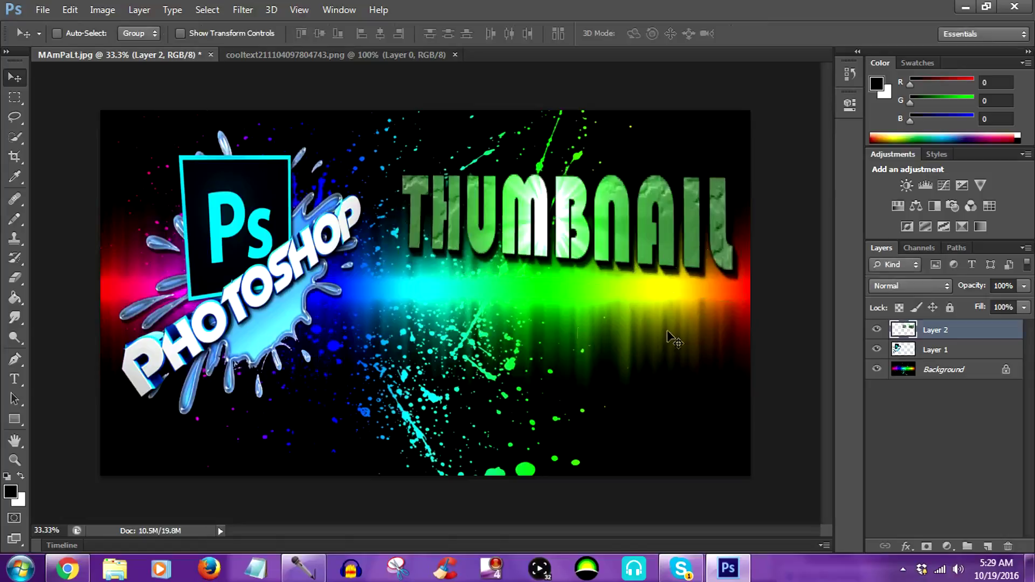
pyautogui.click(454, 55)
pyautogui.click(42, 11)
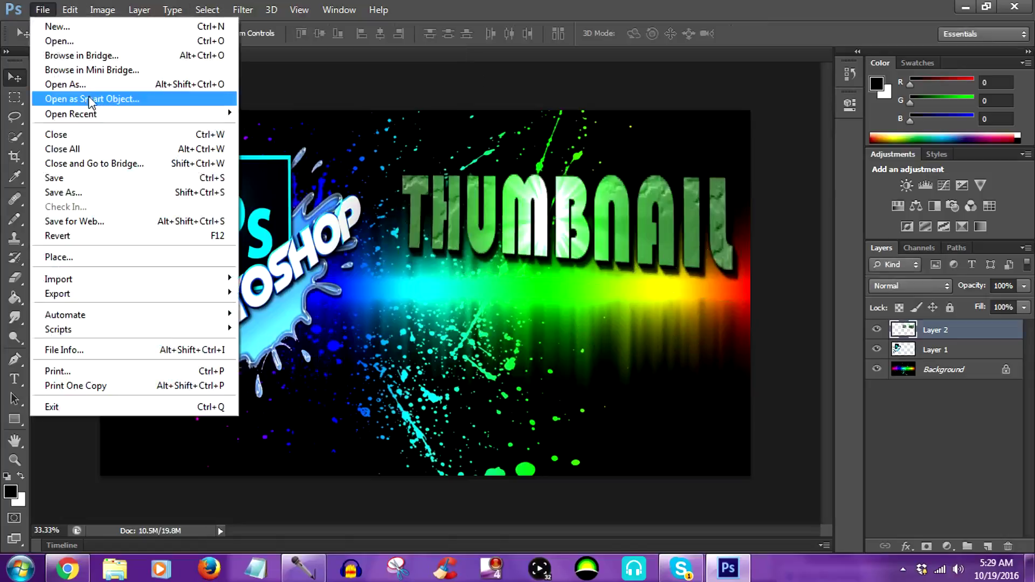
pyautogui.click(60, 41)
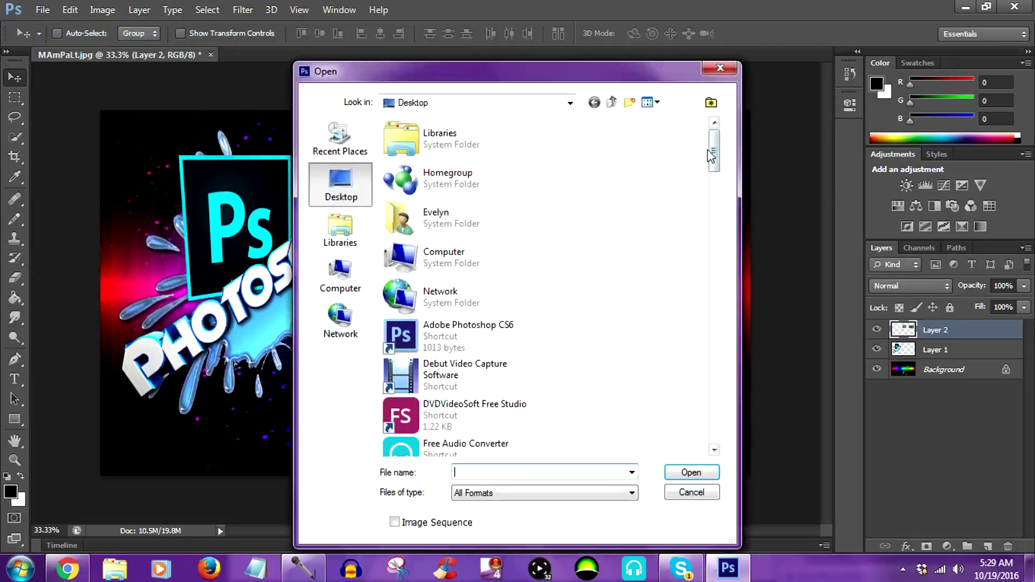
pyautogui.scroll(-3, 718, 219)
pyautogui.scroll(-5, 719, 220)
pyautogui.scroll(1, 430, 200)
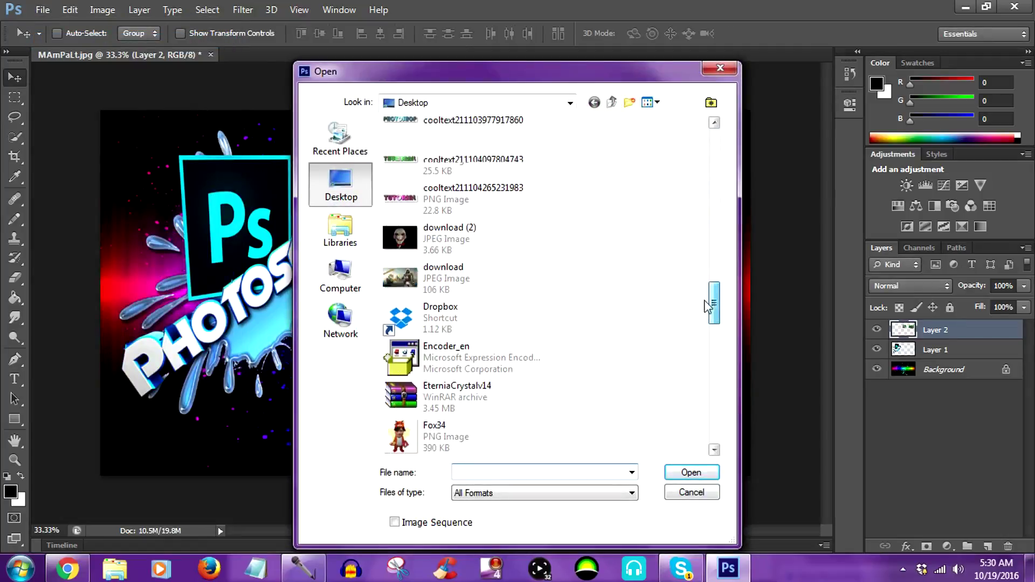
pyautogui.click(430, 201)
pyautogui.click(696, 473)
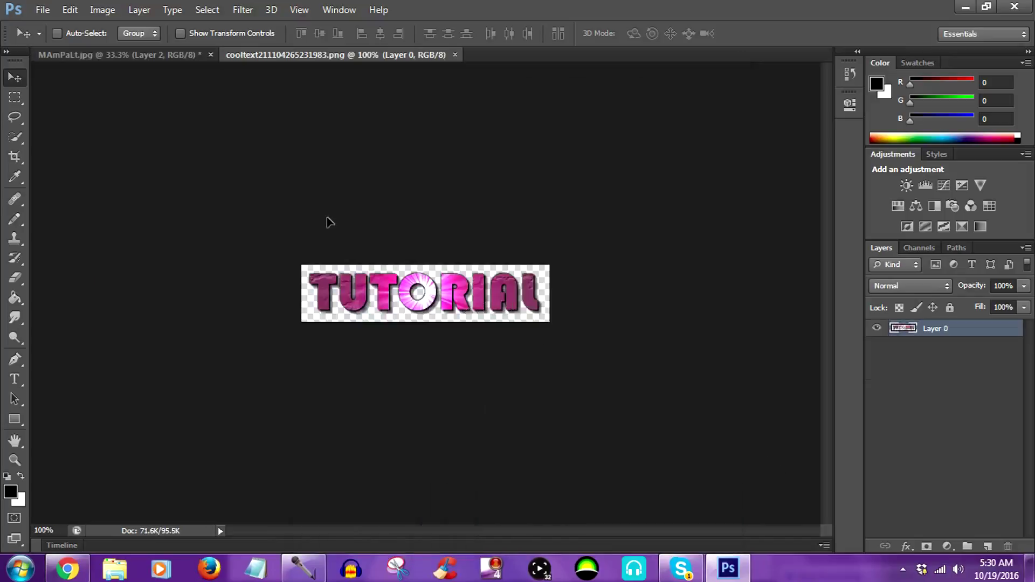
# Place the TUTORIAL graphic in the MAmPaLt.jpg document below THUMBNAIL and scale it to about 454% width and 634% height
pyautogui.moveTo(330, 222); pyautogui.dragTo(584, 393)
pyautogui.moveTo(577, 357)
pyautogui.mouseDown()
pyautogui.moveTo(598, 336)
pyautogui.moveTo(585, 342)
pyautogui.mouseUp()
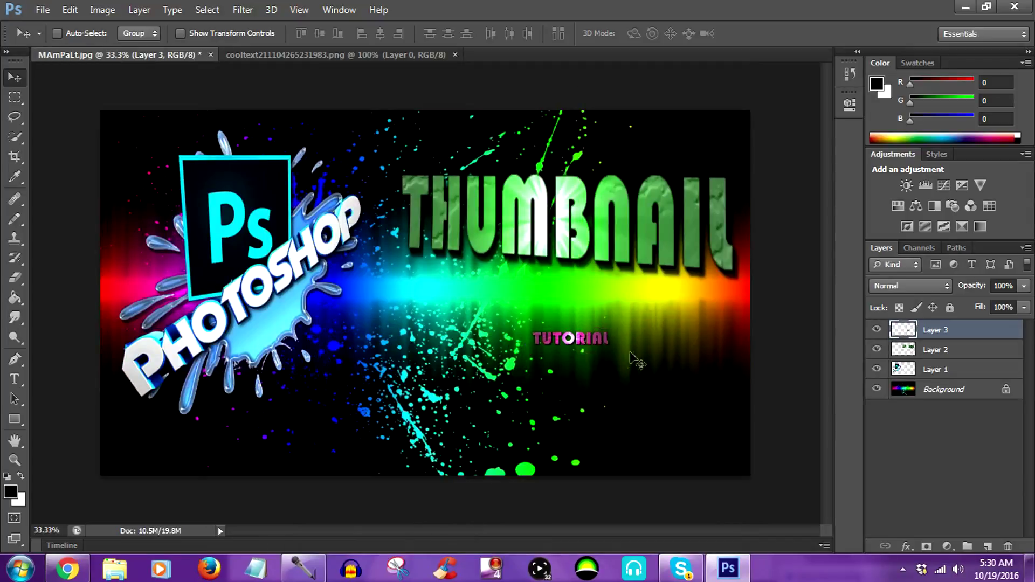
pyautogui.click(69, 9)
pyautogui.moveTo(174, 299)
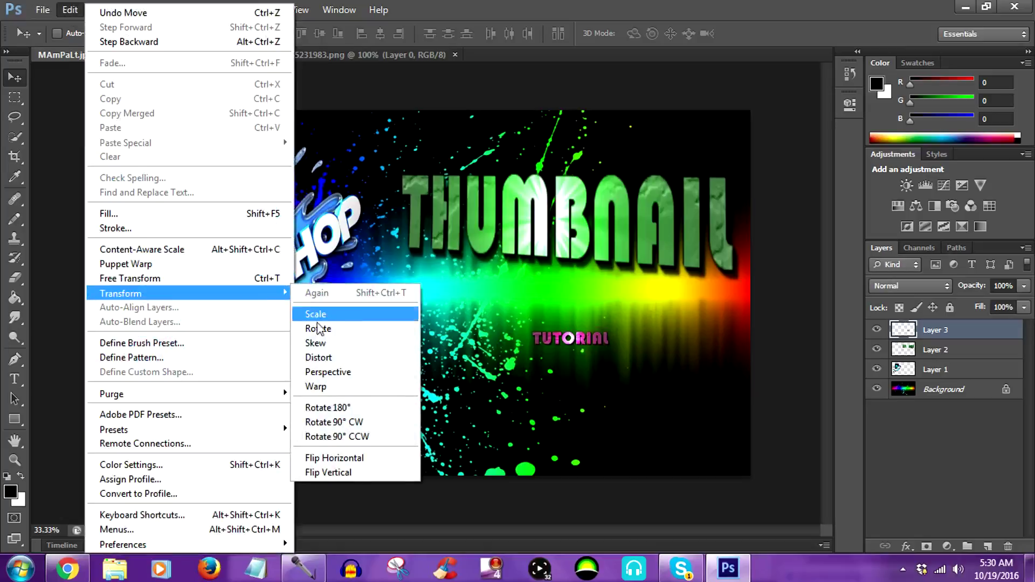
pyautogui.click(316, 314)
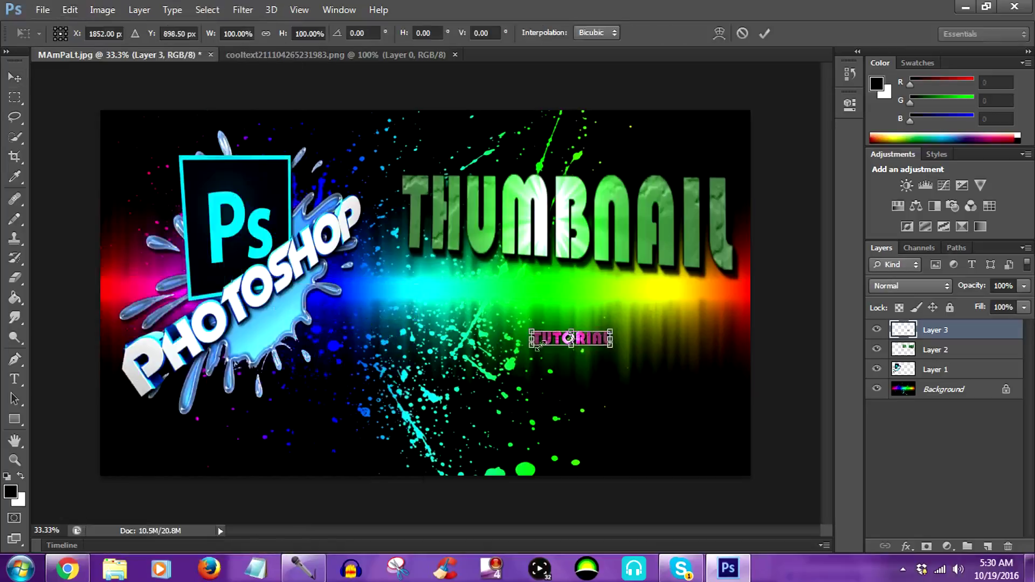
pyautogui.moveTo(613, 351); pyautogui.dragTo(732, 408)
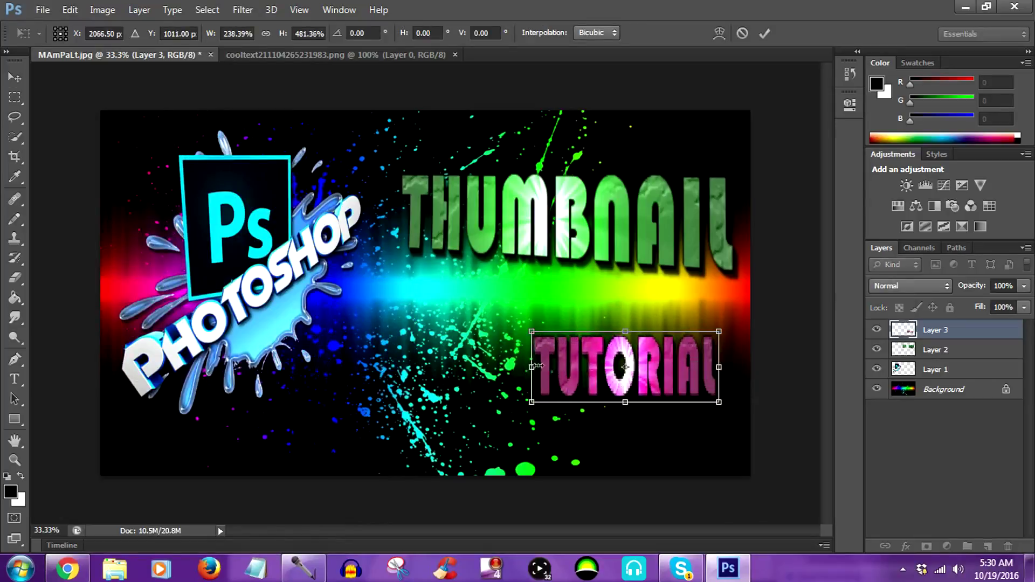
pyautogui.moveTo(532, 367); pyautogui.dragTo(392, 366)
pyautogui.moveTo(730, 369); pyautogui.dragTo(742, 370)
pyautogui.moveTo(390, 367); pyautogui.dragTo(379, 366)
pyautogui.moveTo(565, 402); pyautogui.dragTo(571, 426)
# Distort the TUTORIAL text by pulling its lower-right corner inward and upward, and apply the transformation
pyautogui.rightClick(657, 379)
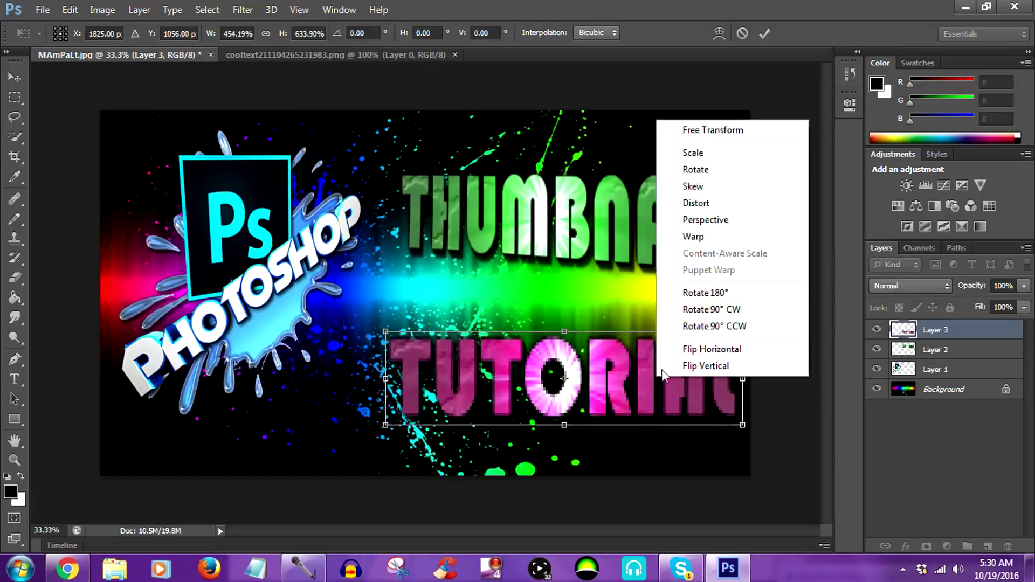
pyautogui.click(697, 205)
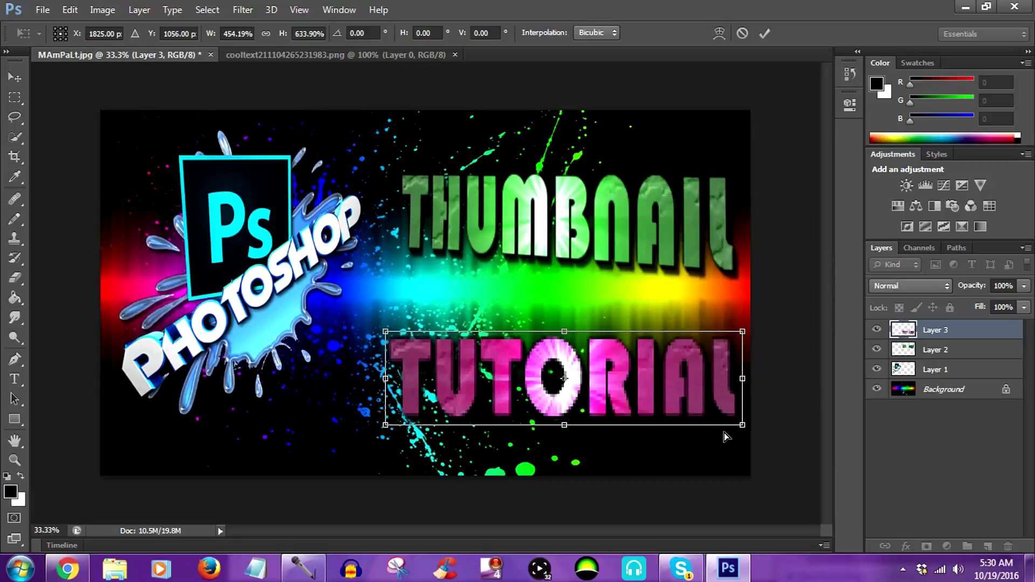
pyautogui.moveTo(743, 427); pyautogui.dragTo(684, 396)
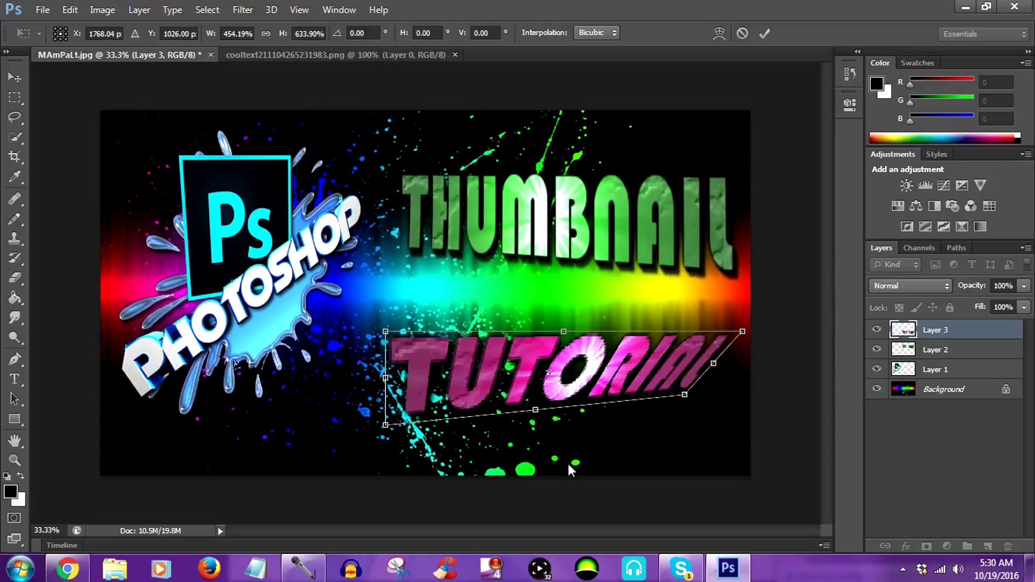
pyautogui.click(14, 81)
pyautogui.click(434, 214)
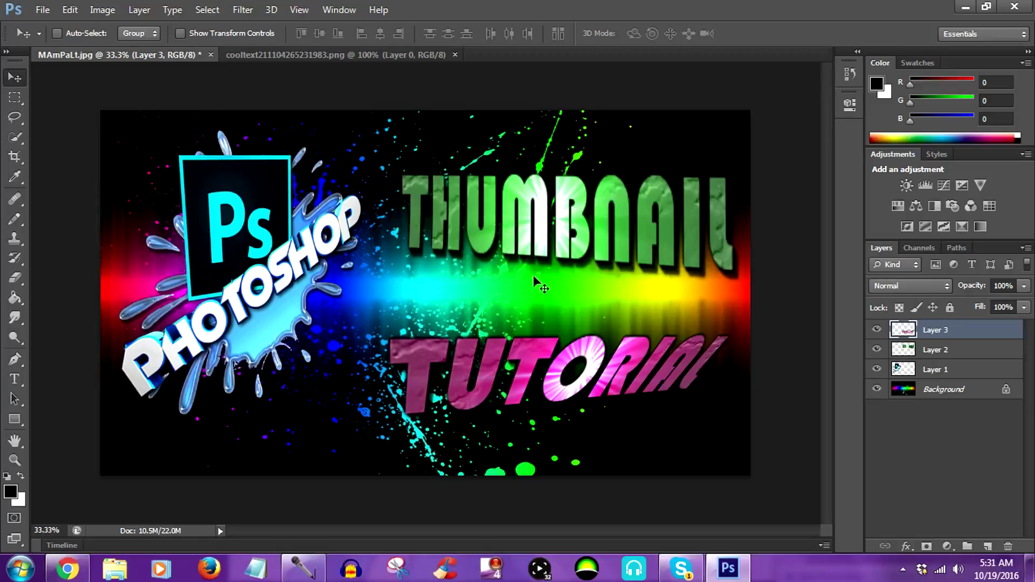
# Move the TUTORIAL text on Layer 3 slightly down and to the right beneath THUMBNAIL
pyautogui.click(936, 353)
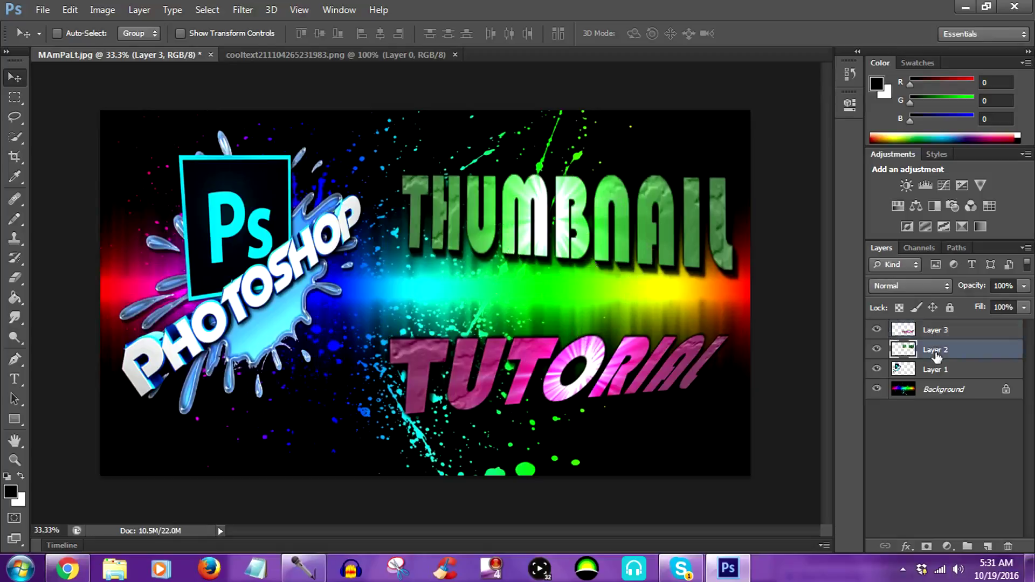
pyautogui.click(931, 337)
pyautogui.moveTo(561, 200); pyautogui.dragTo(558, 254)
pyautogui.moveTo(621, 383); pyautogui.dragTo(636, 385)
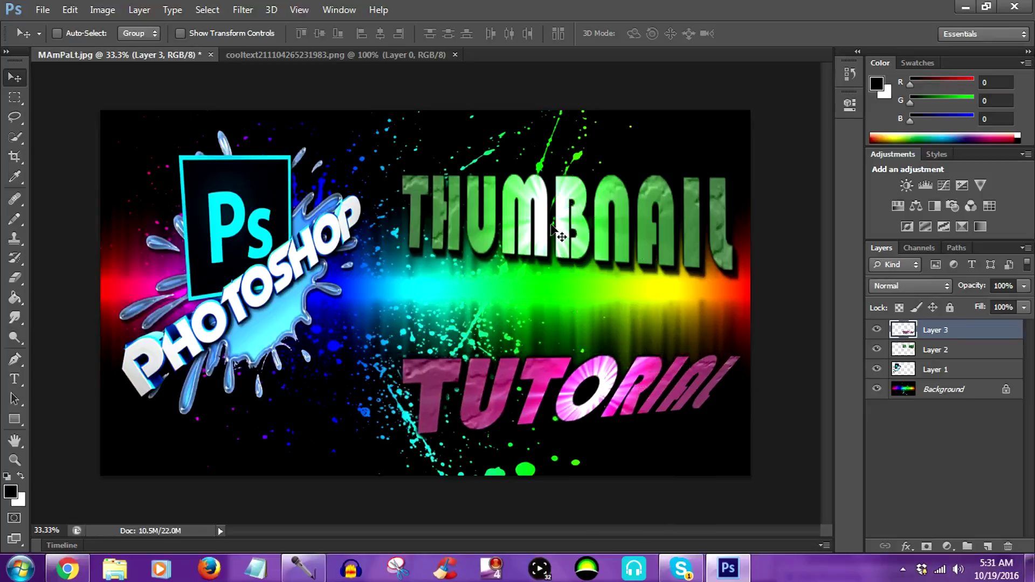